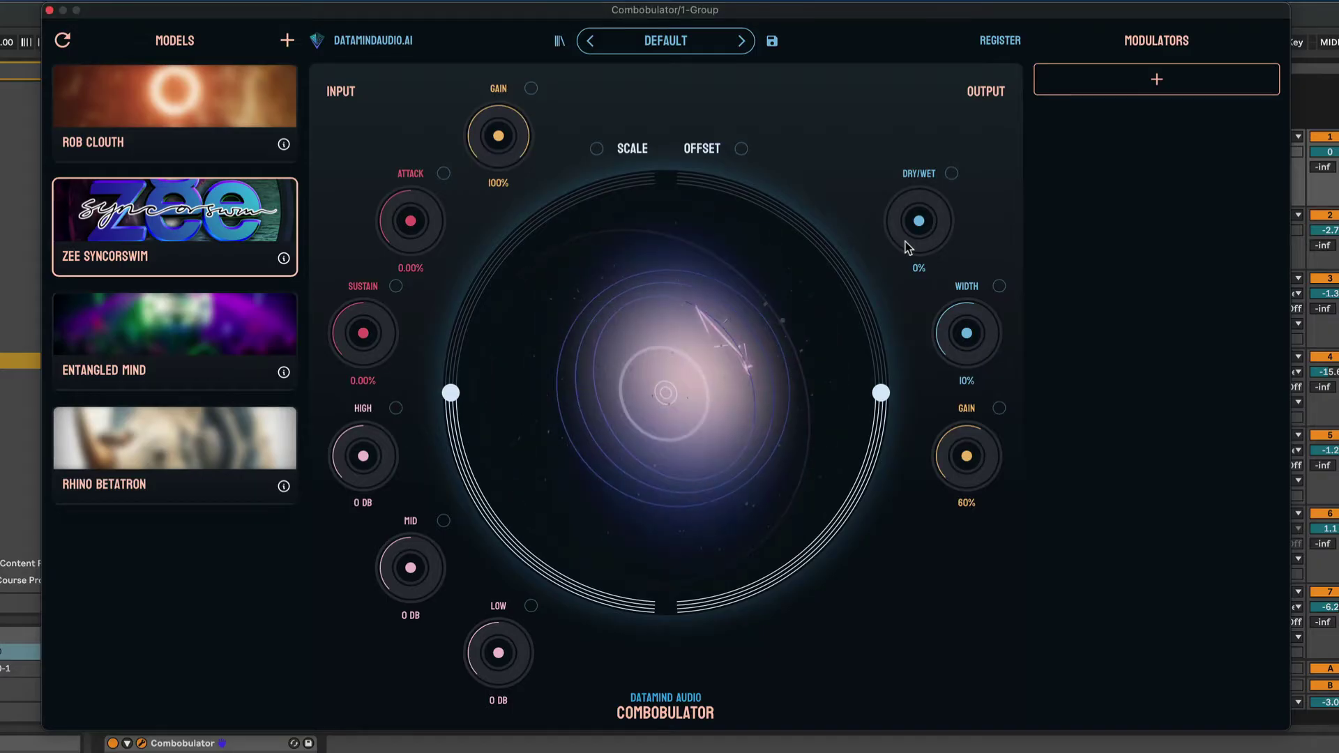
Step: Raise the output Dry/Wet amount to 100%
drag(905, 239, 911, 90)
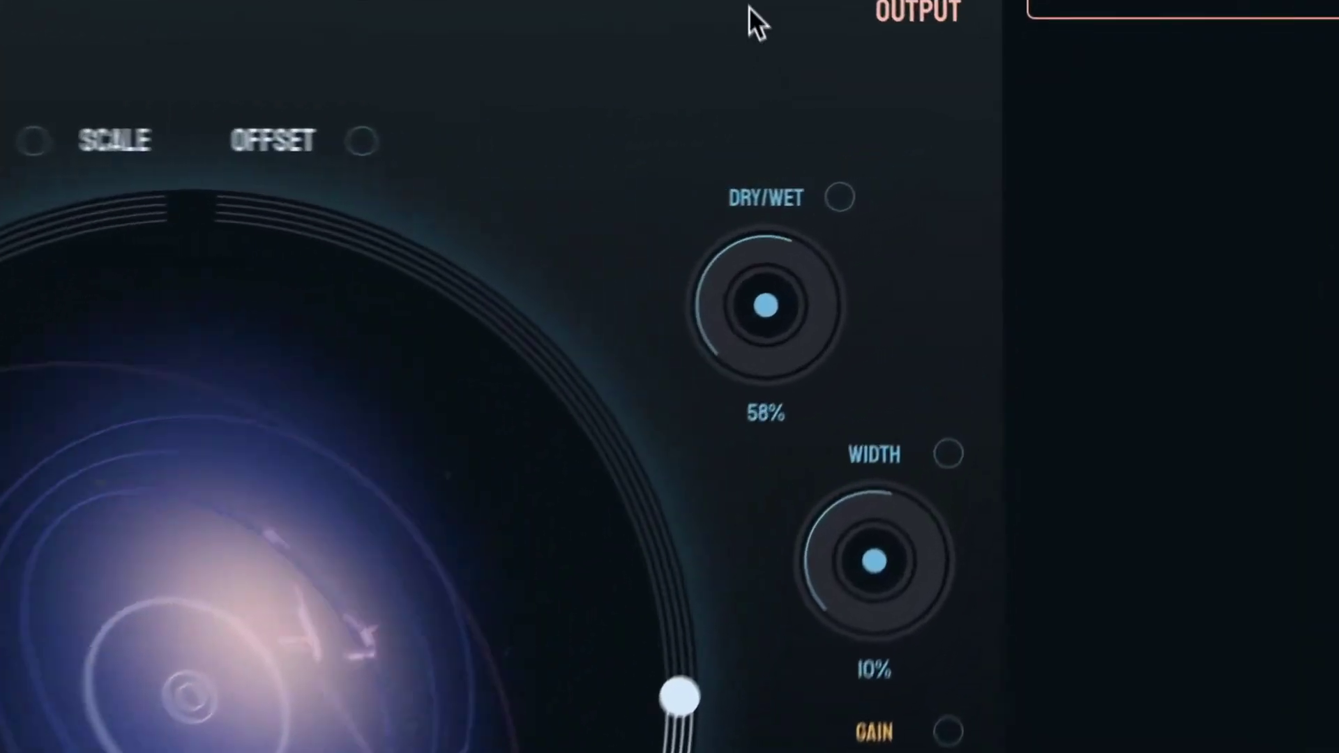
drag(749, 7, 753, 0)
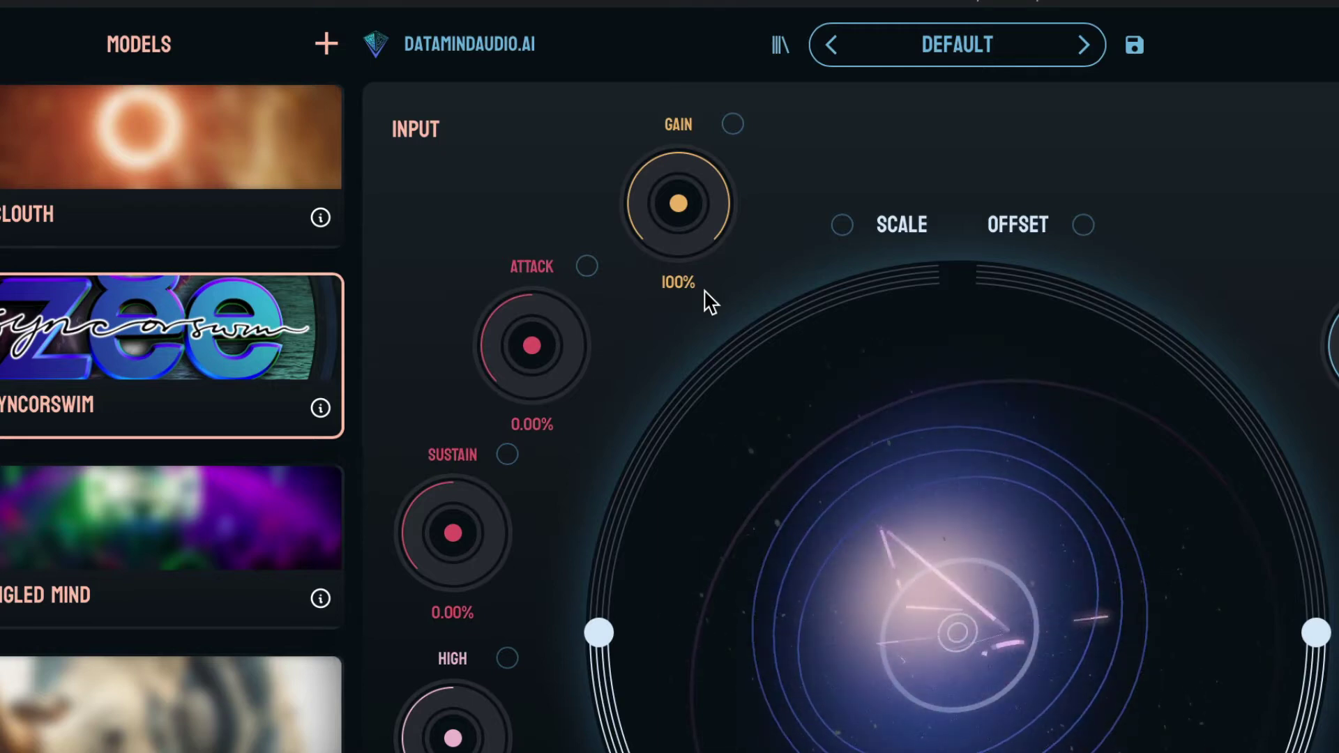
Step: Try lowering the input gain to about 3% and bring it back to 100%
drag(682, 239, 612, 678)
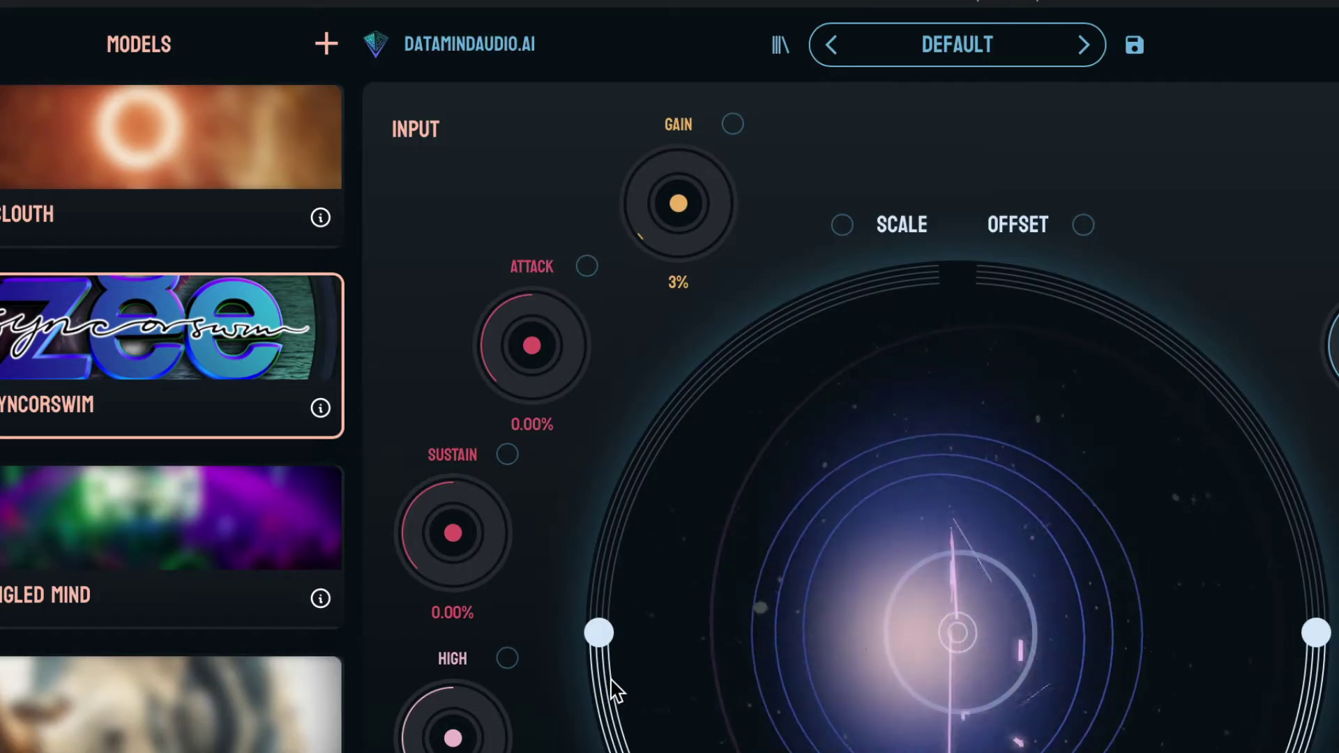
drag(612, 678, 581, 478)
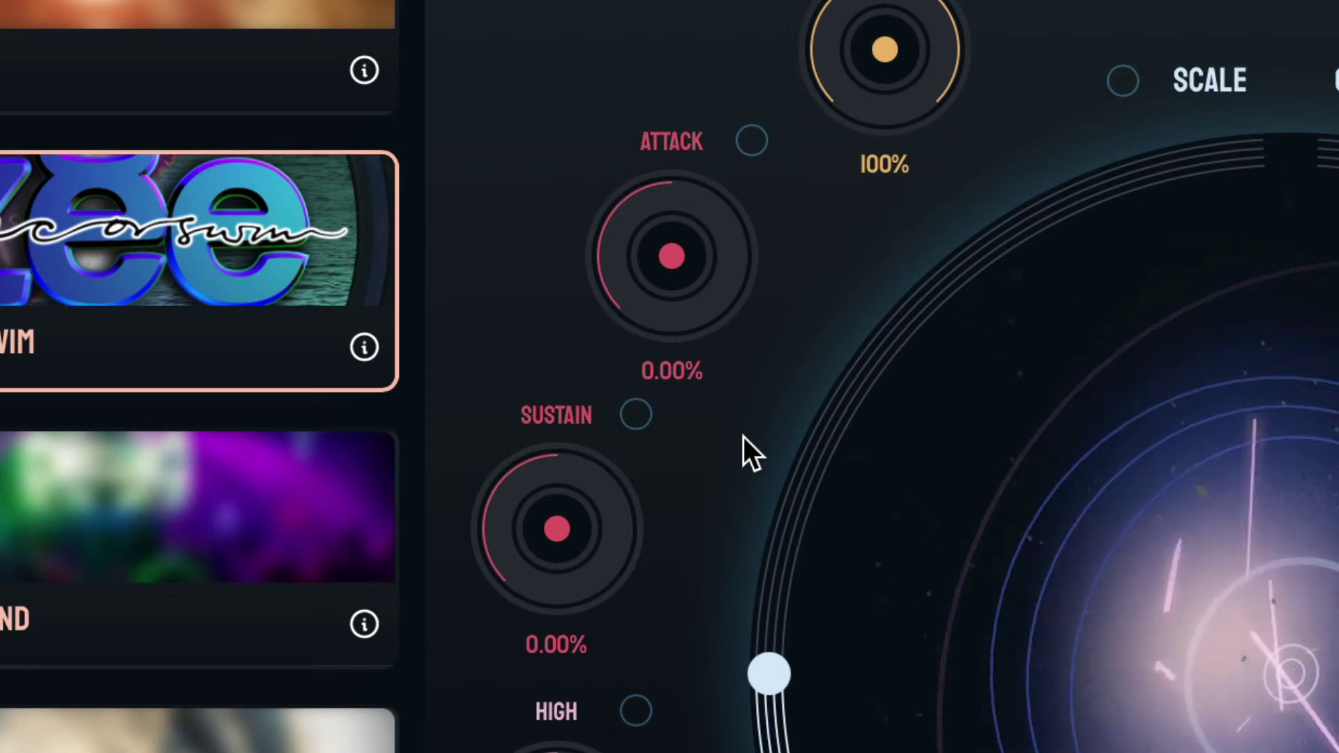
Step: Try different input Sustain and Attack amounts, with Attack at about -36%, and reset both to 0%
drag(553, 530, 514, 655)
double_click(551, 551)
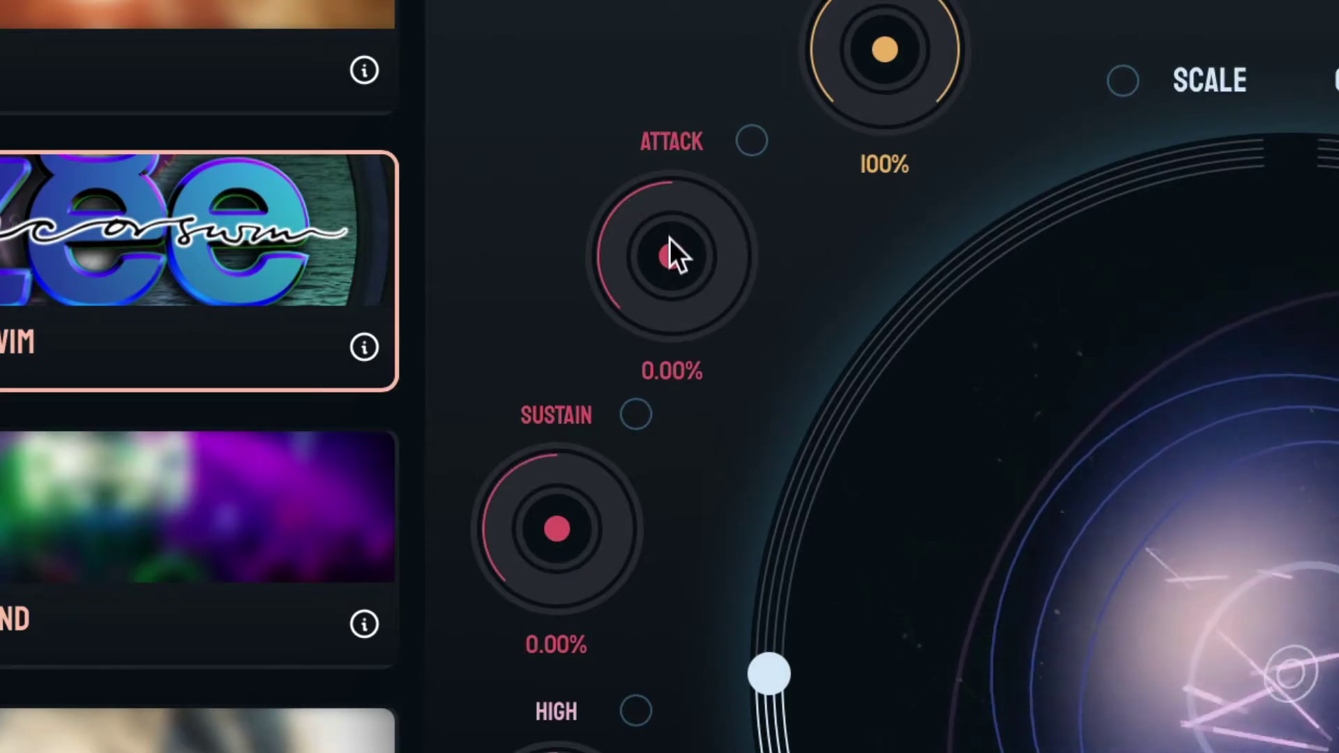
drag(669, 228, 638, 314)
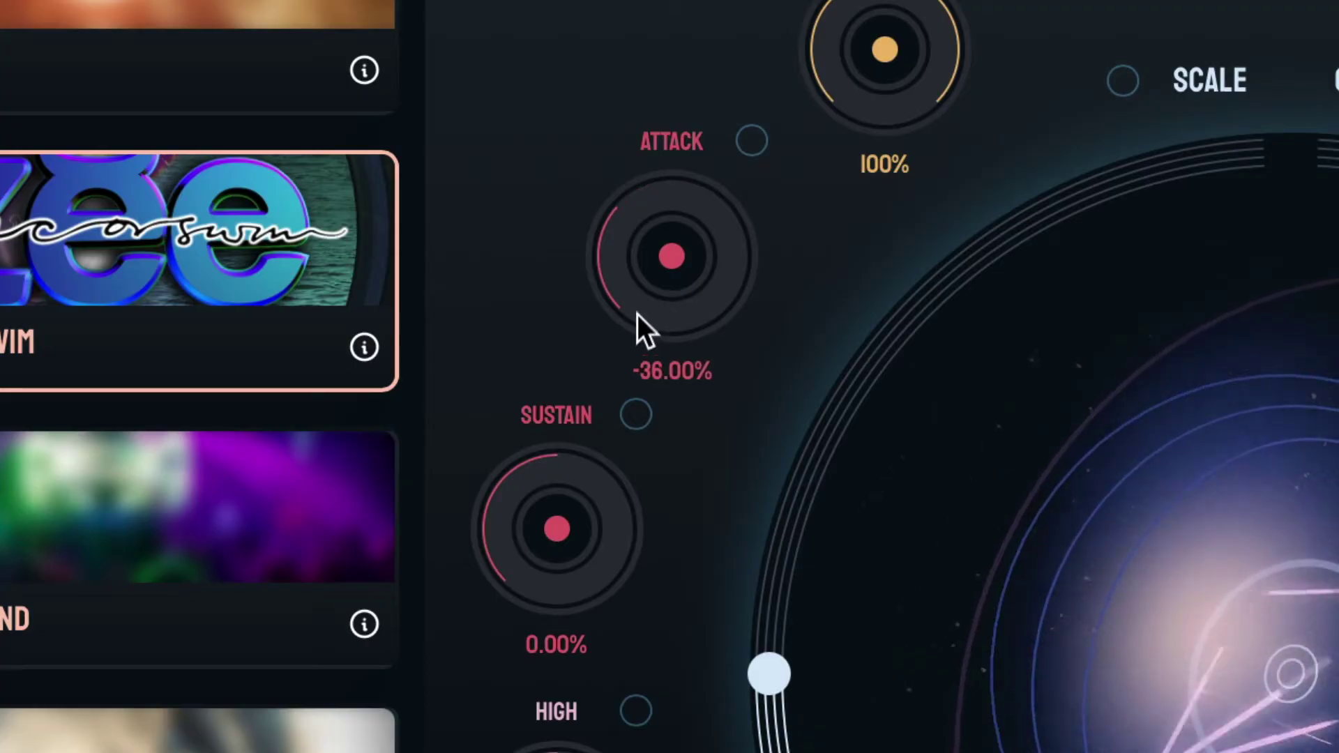
double_click(667, 237)
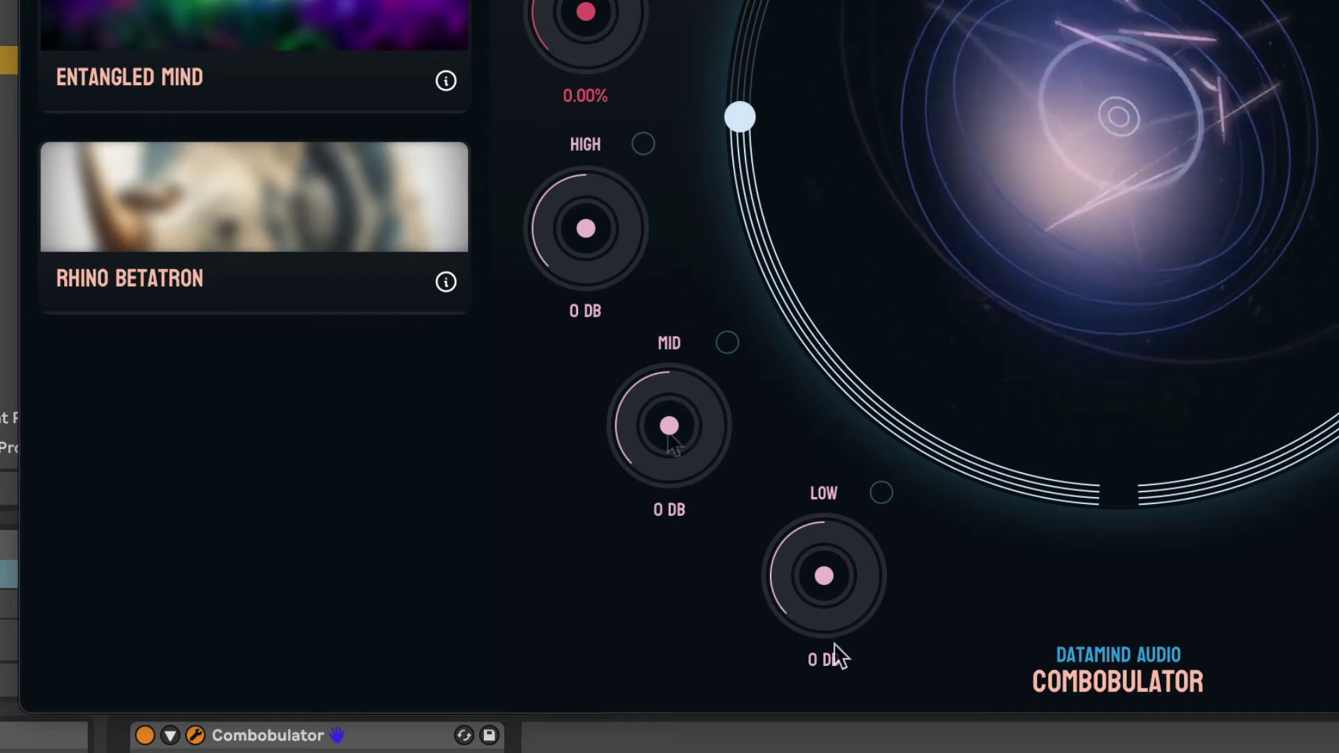
Step: Try changing the input Mid and High EQ levels and return both to 0 dB
mouse_move(659, 466)
mouse_down()
mouse_move(641, 536)
mouse_move(646, 447)
mouse_up()
mouse_move(612, 241)
mouse_down()
mouse_move(605, 315)
mouse_move(609, 251)
mouse_up()
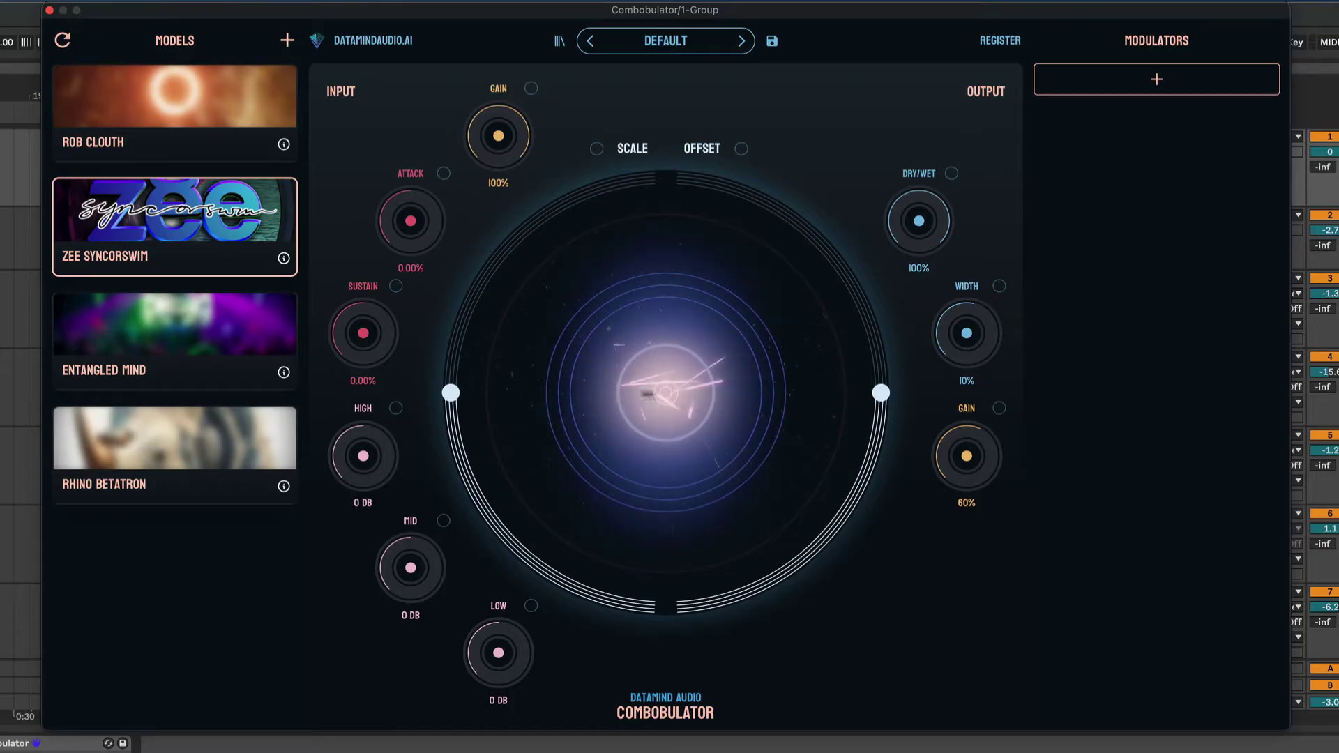
Step: Try lower positions of the Scale handle on the central ring and return it to the middle
drag(454, 399, 471, 486)
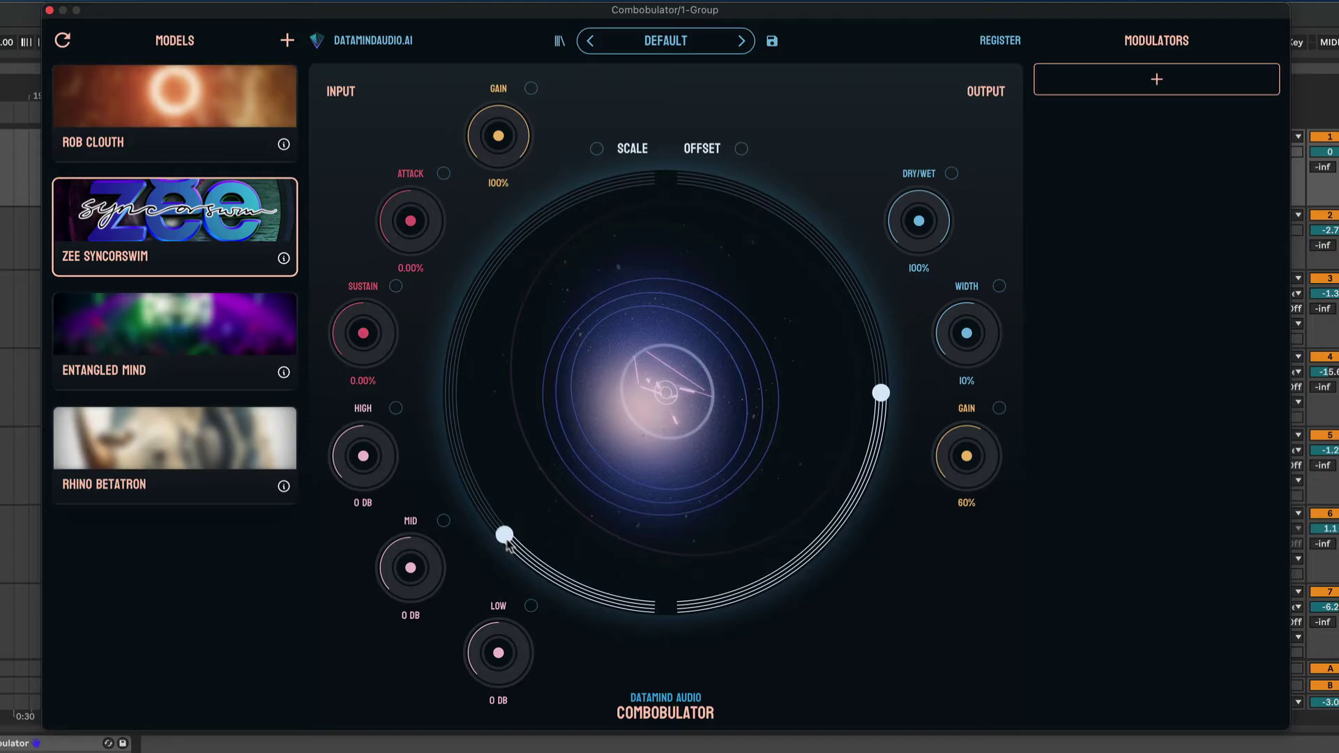
drag(506, 542, 698, 694)
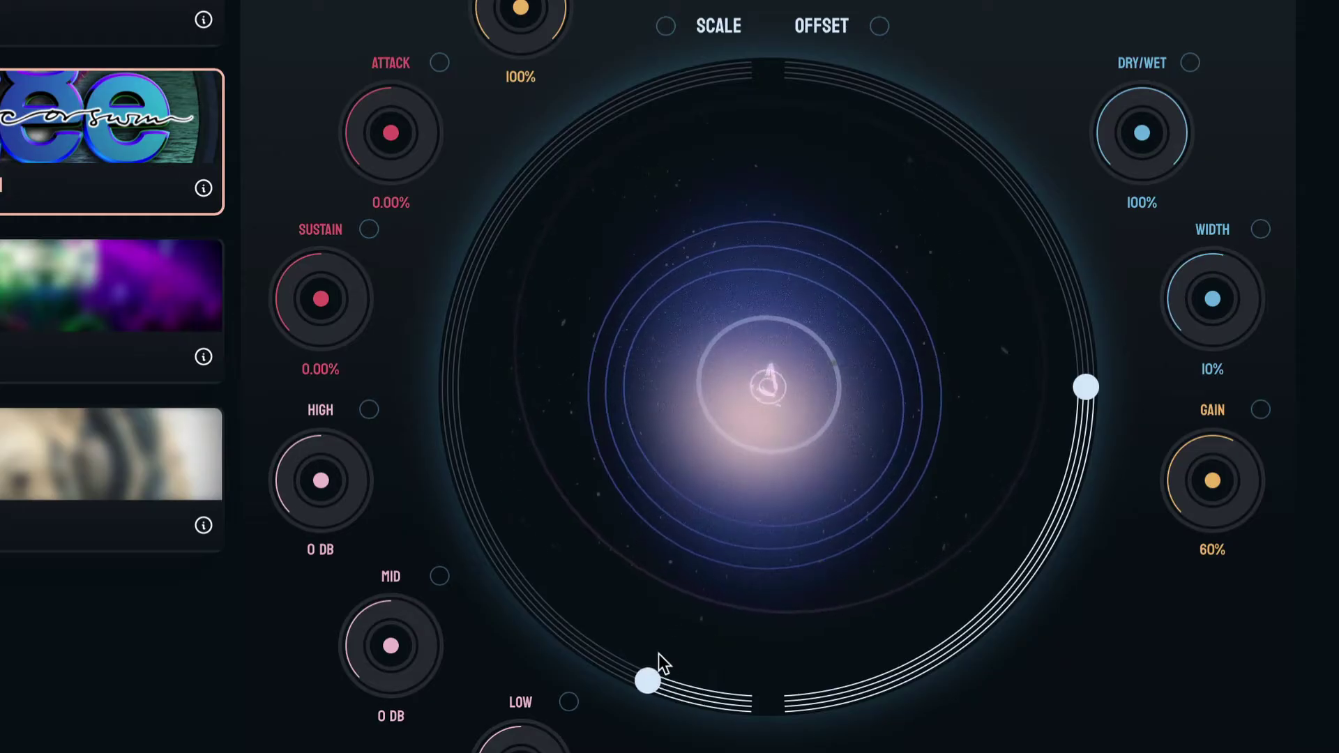
drag(658, 654, 514, 401)
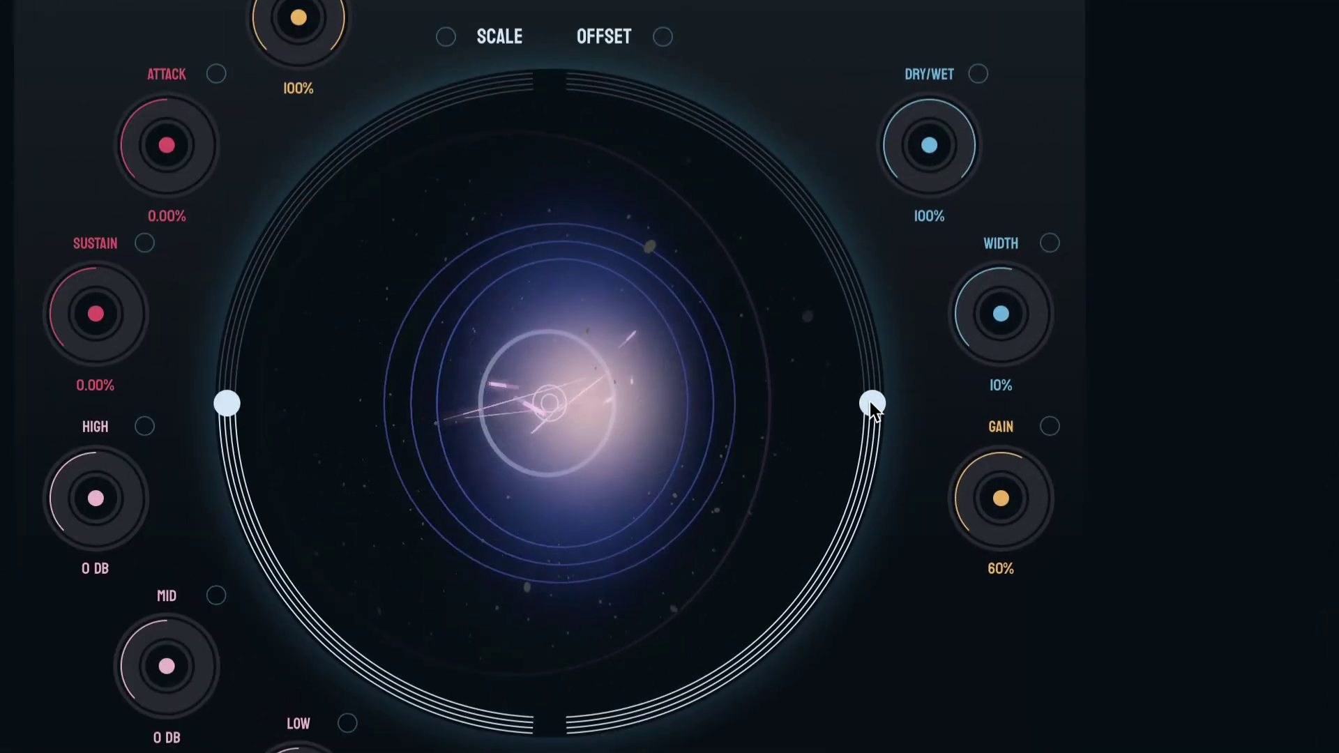
Step: Try different Offset handle positions on the ring, nudge the Scale handle, and return both to the middle
drag(879, 390, 818, 399)
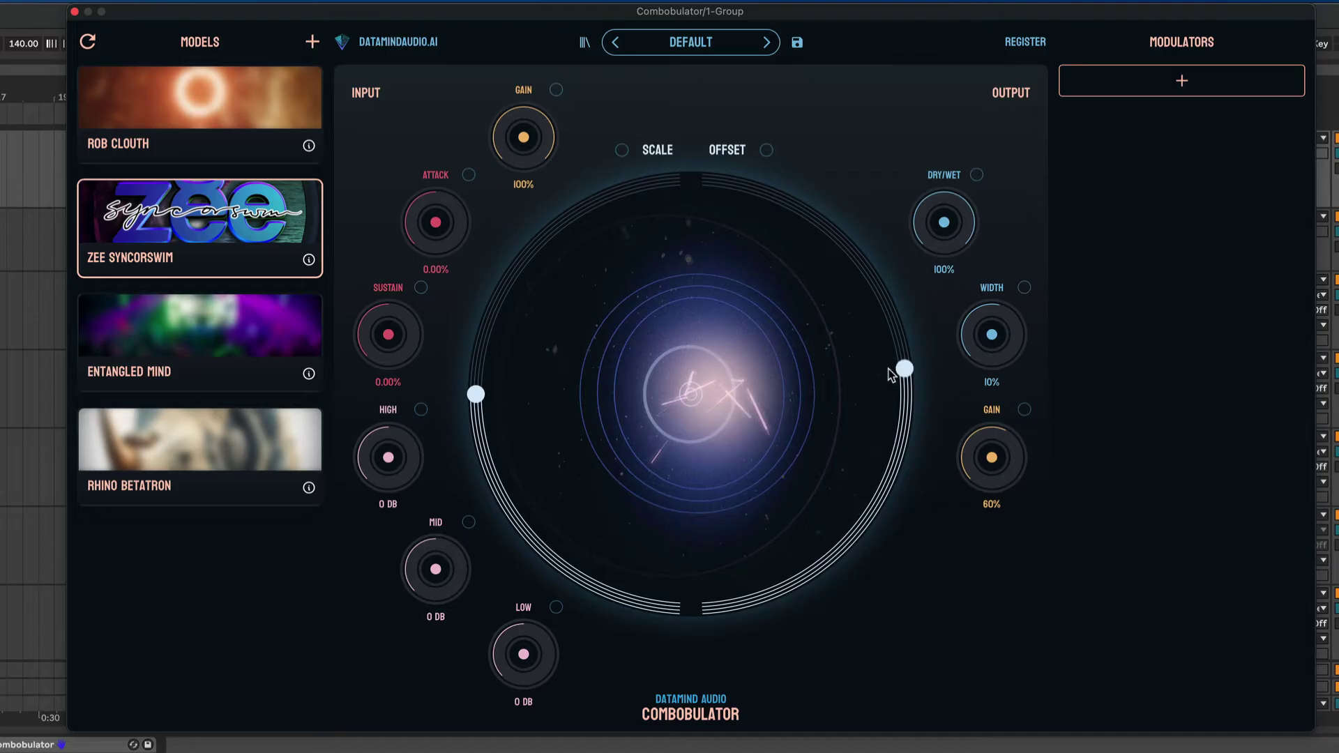
drag(884, 357, 893, 396)
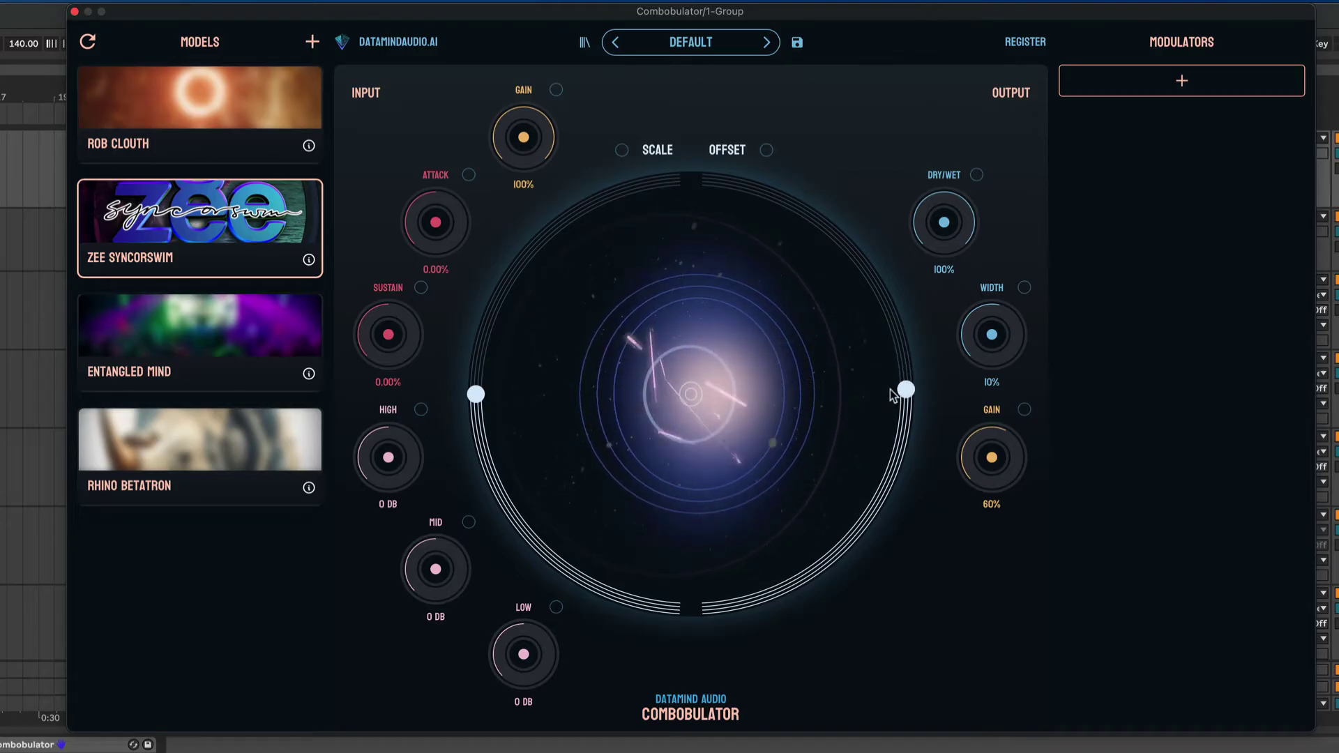
drag(476, 394, 478, 371)
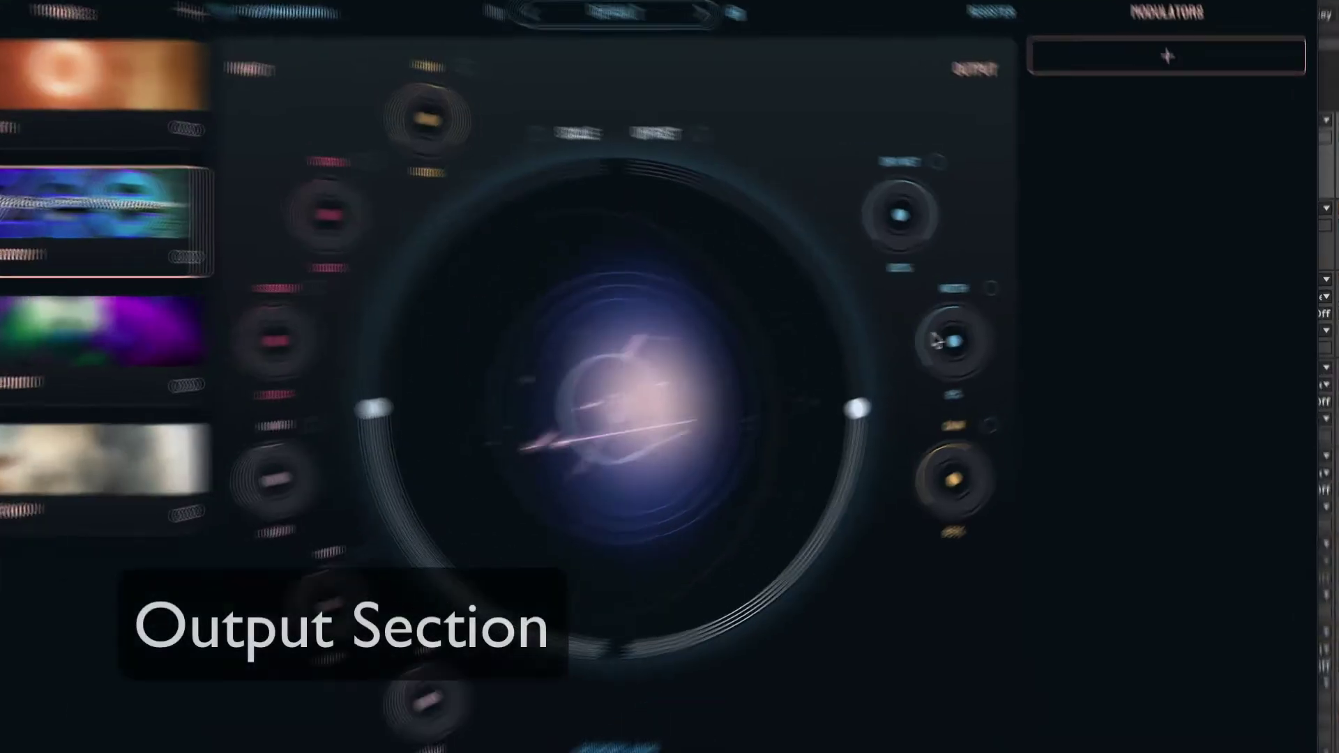
Step: Set the output gain to 56% and bring the output width to 0%
drag(984, 315, 982, 325)
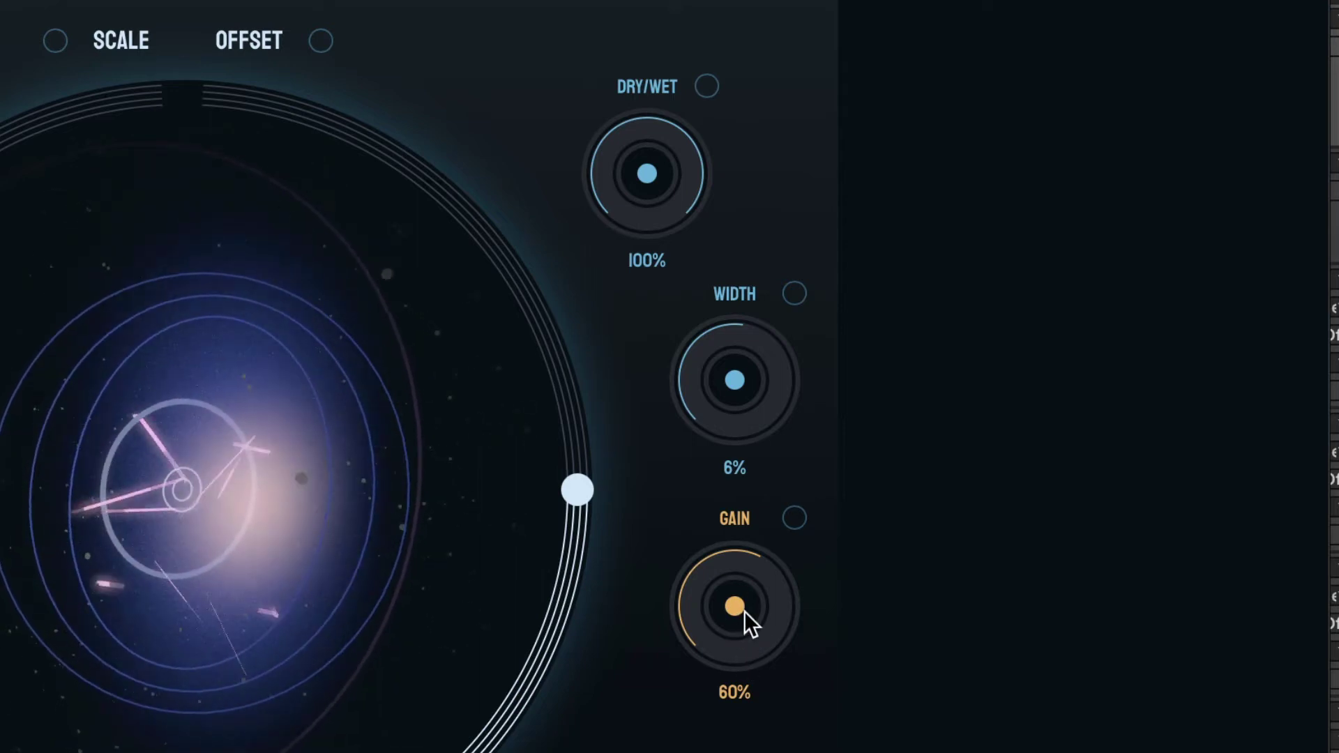
mouse_move(742, 604)
mouse_down()
mouse_move(734, 674)
mouse_move(737, 623)
mouse_up()
drag(764, 408, 765, 388)
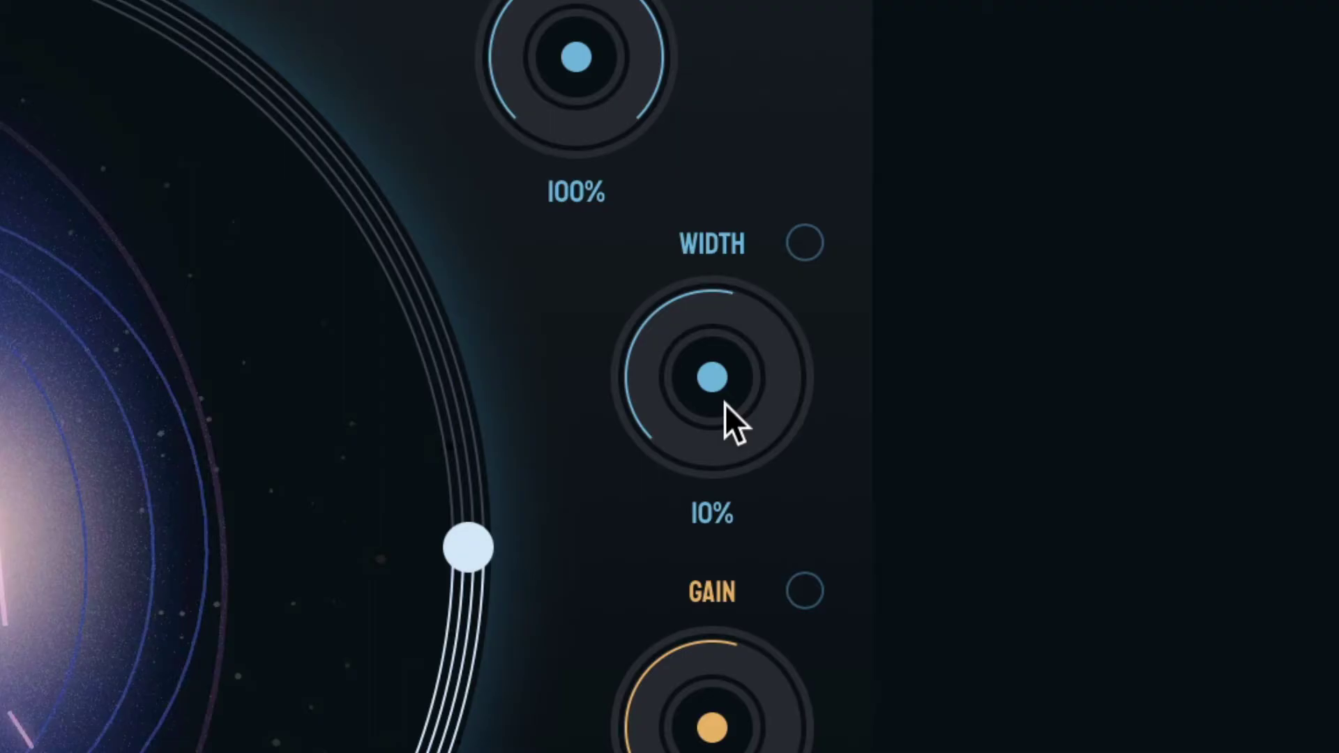
mouse_move(725, 353)
mouse_down()
mouse_move(701, 469)
mouse_move(709, 340)
mouse_move(708, 367)
mouse_up()
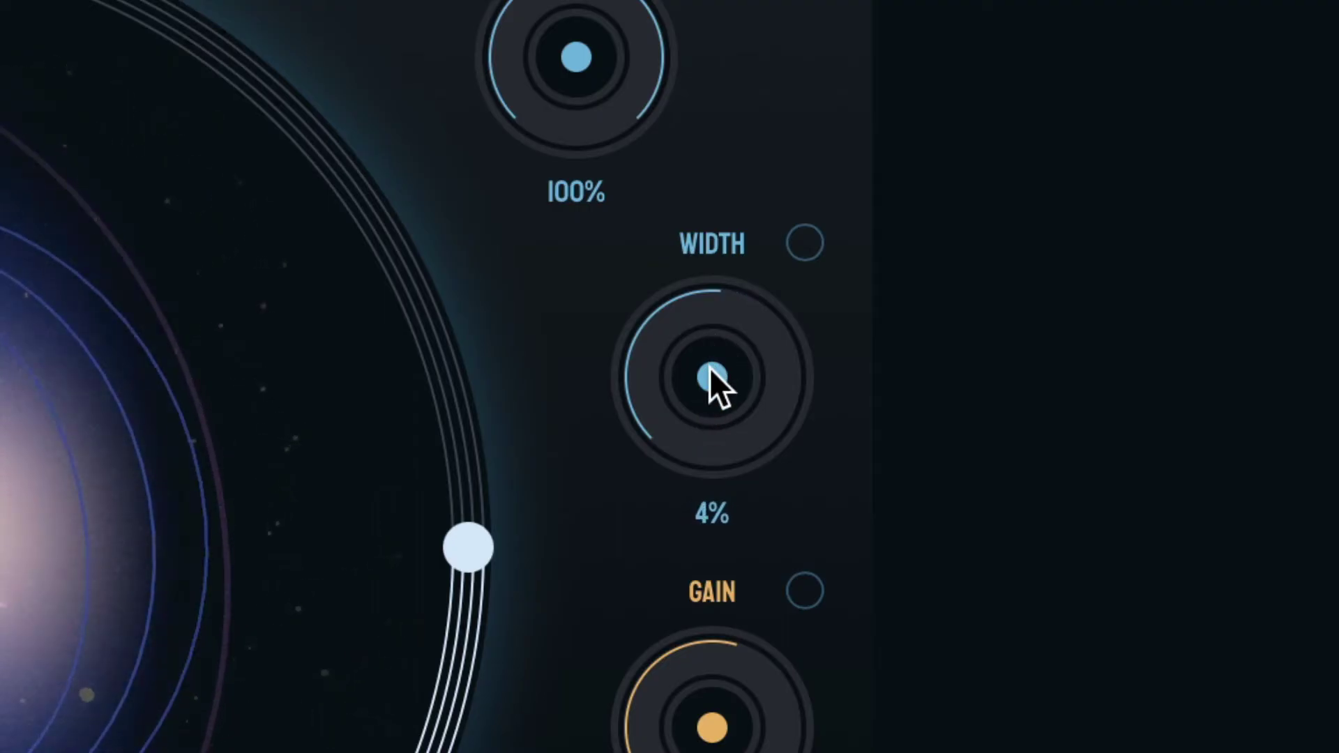
mouse_move(709, 380)
mouse_down()
mouse_move(711, 400)
mouse_move(717, 383)
mouse_up()
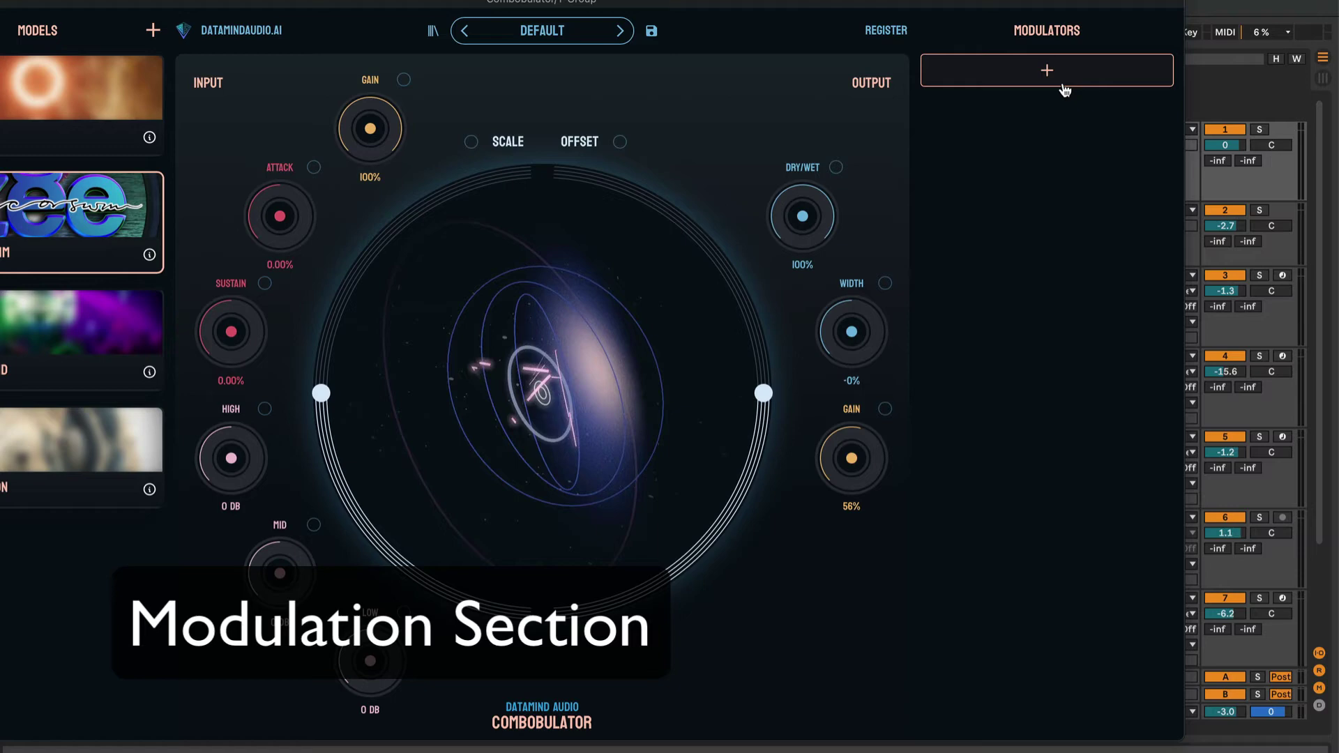
Step: Add the LFO 1 modulator and route it to the ring's Offset control
click(1065, 88)
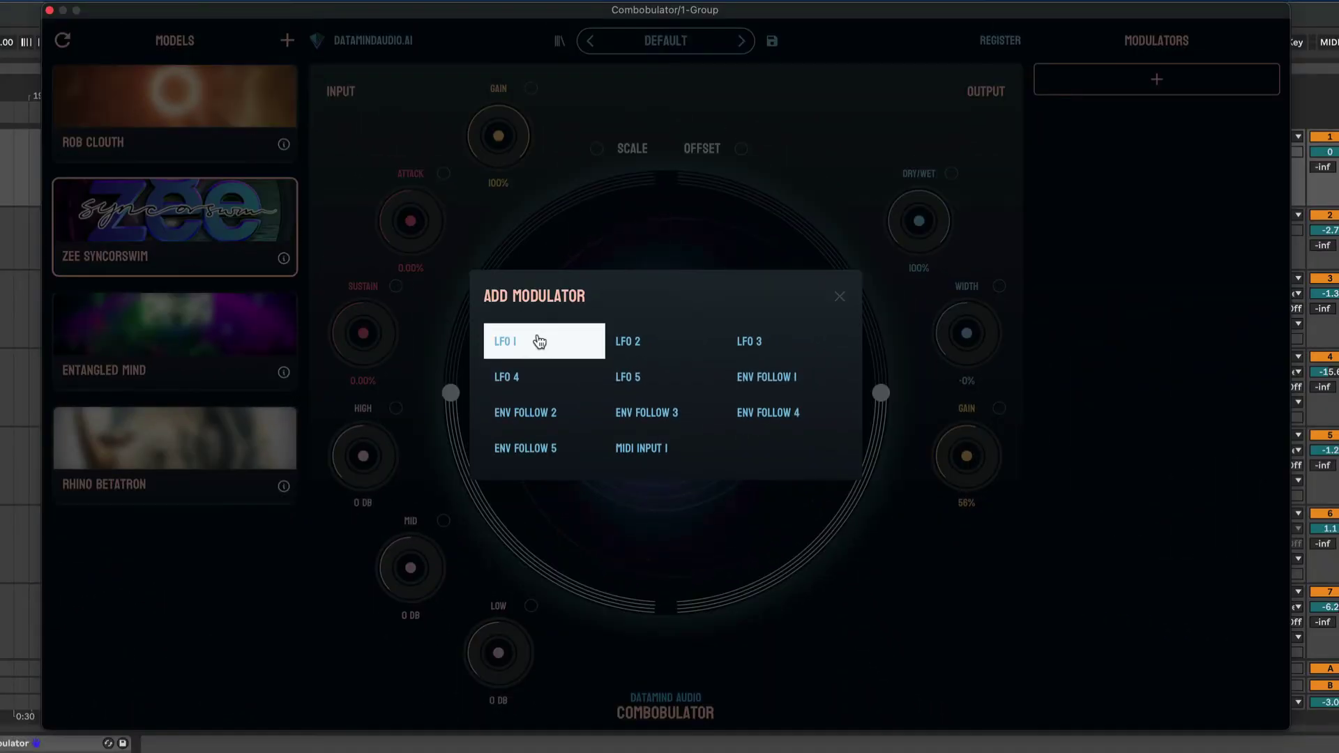
click(481, 292)
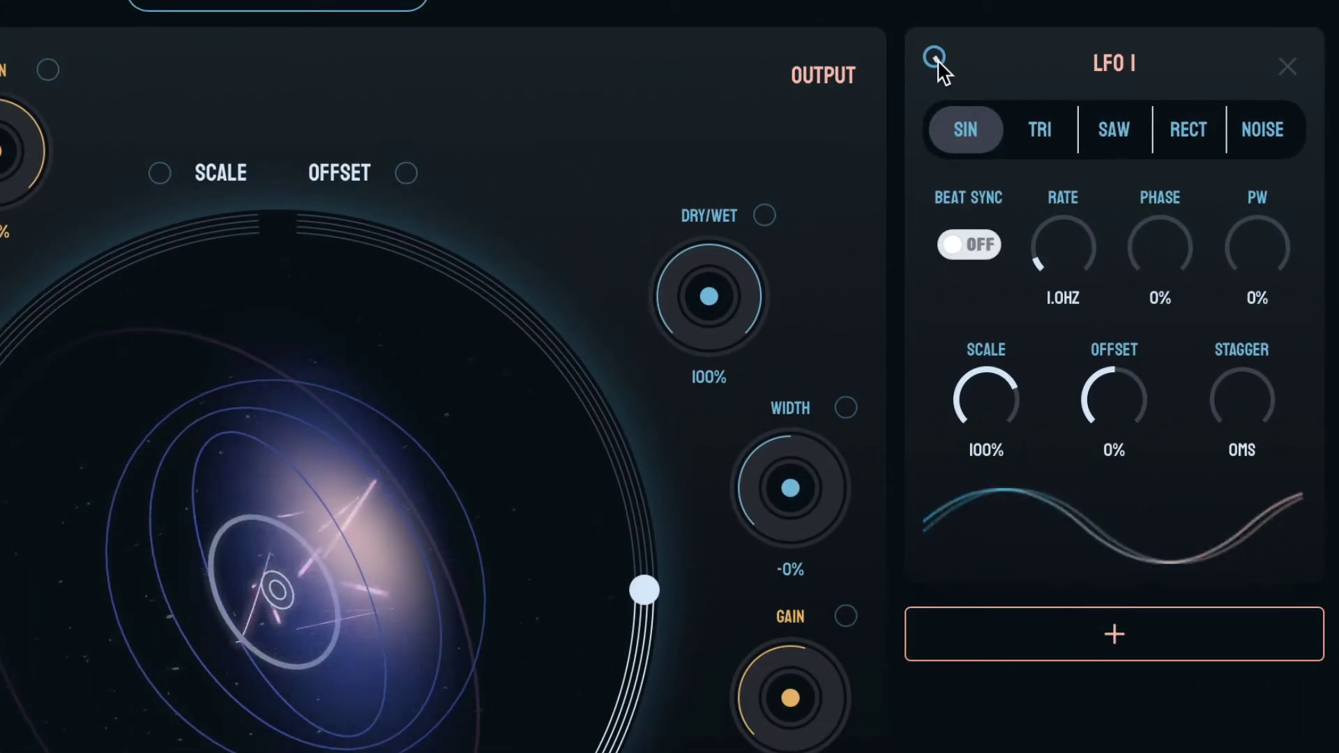
drag(1051, 80, 978, 147)
drag(805, 162, 405, 173)
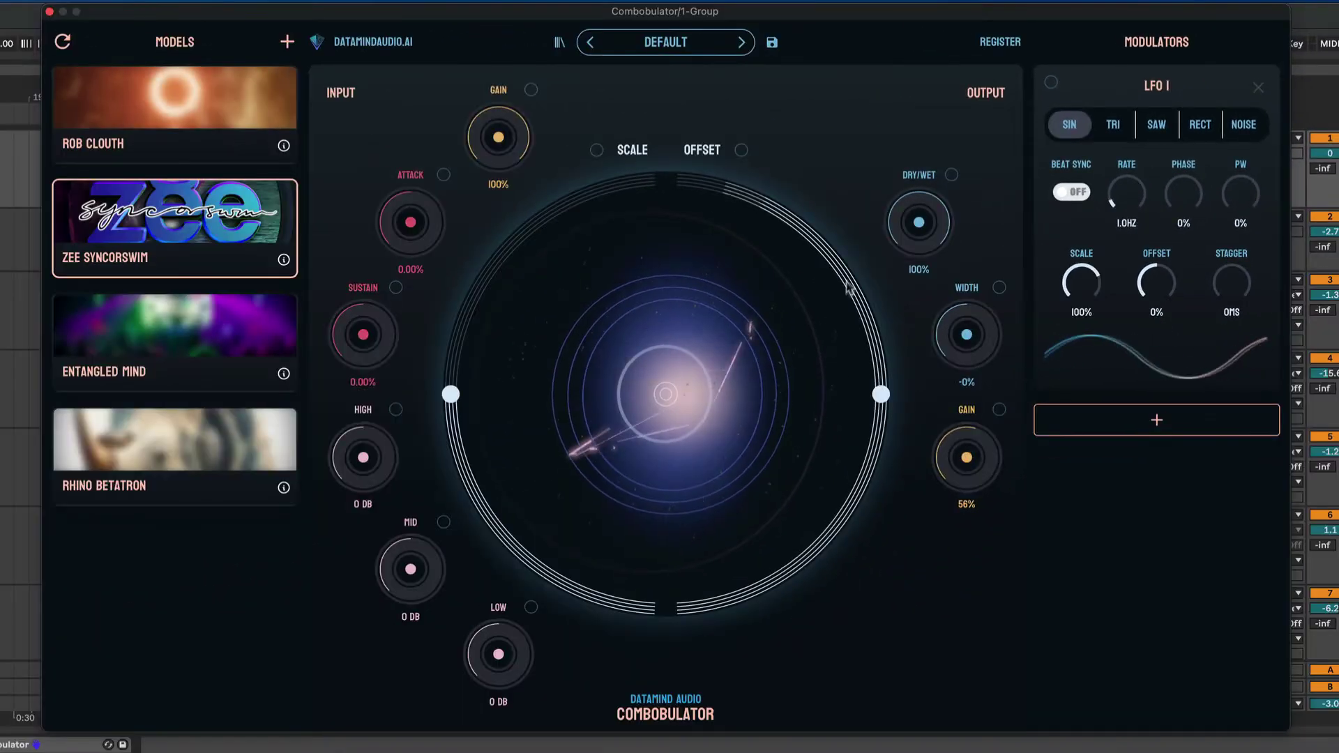
Step: Try several scale amounts for LFO 1, including 8% and 56%, and settle on 12%
drag(1086, 284, 1090, 300)
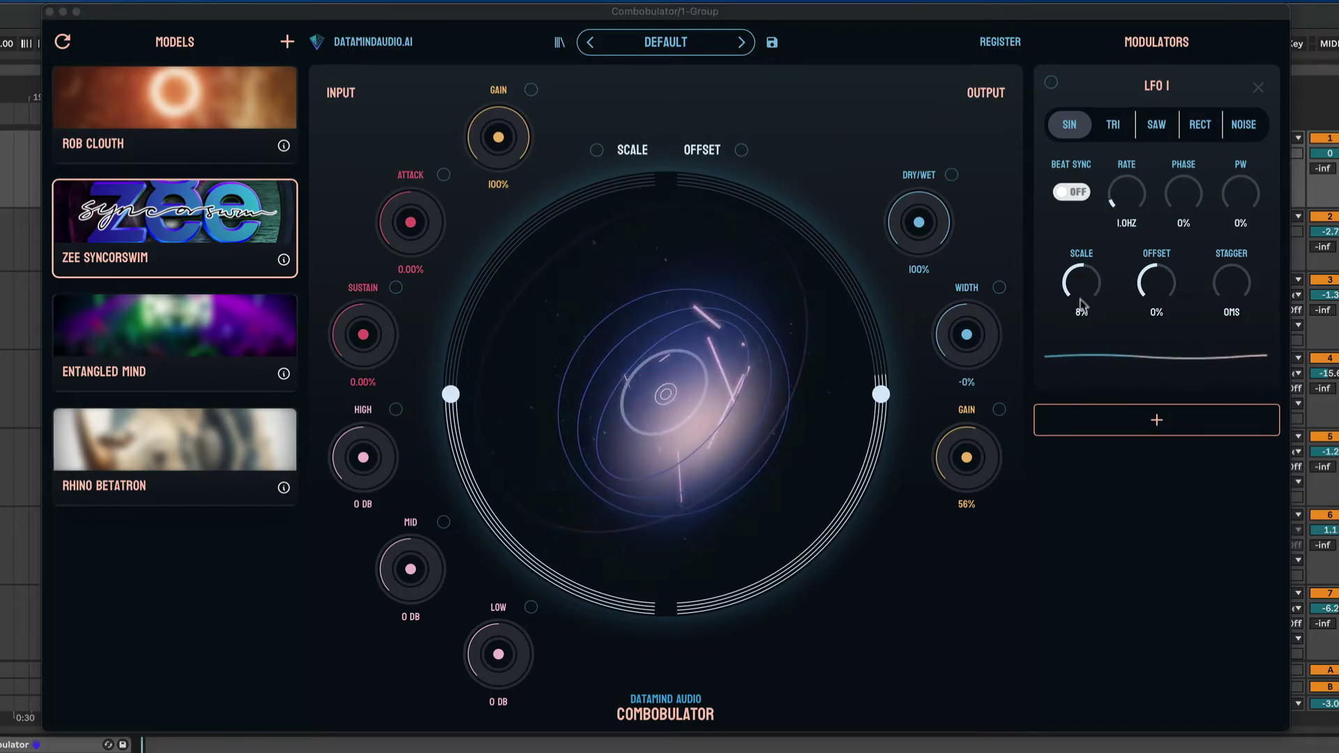
mouse_move(1084, 261)
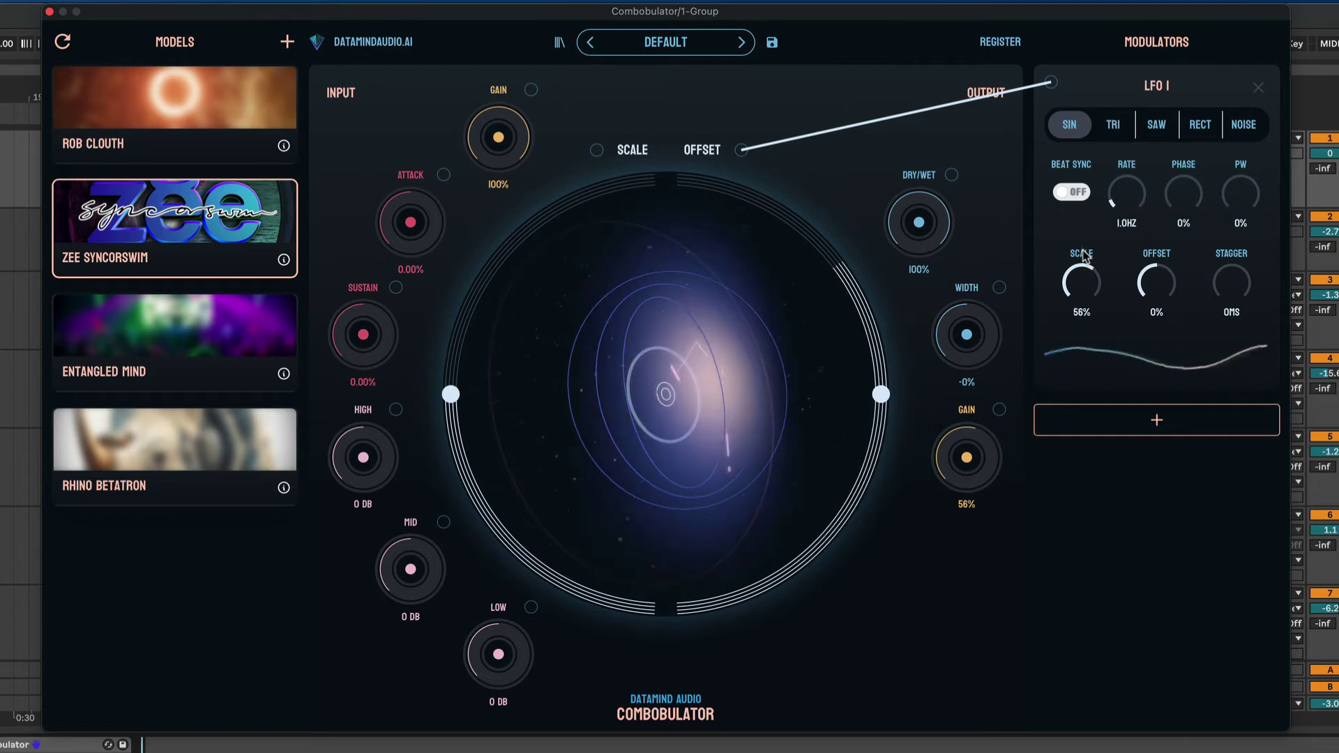
mouse_move(1084, 258)
mouse_down()
mouse_move(1090, 233)
mouse_move(1085, 273)
mouse_up()
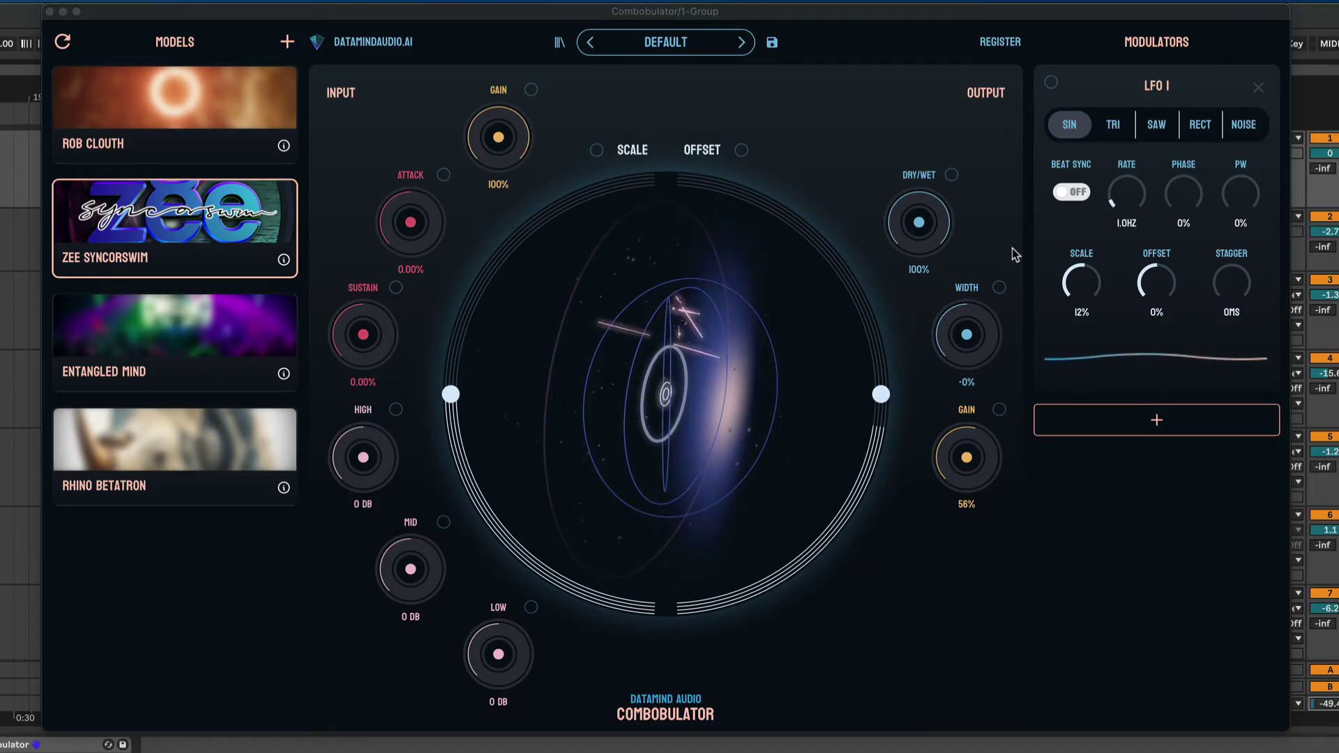
Step: Turn on beat sync for LFO 1 and set its stagger to 60 ms and its scale to 40%
click(1083, 193)
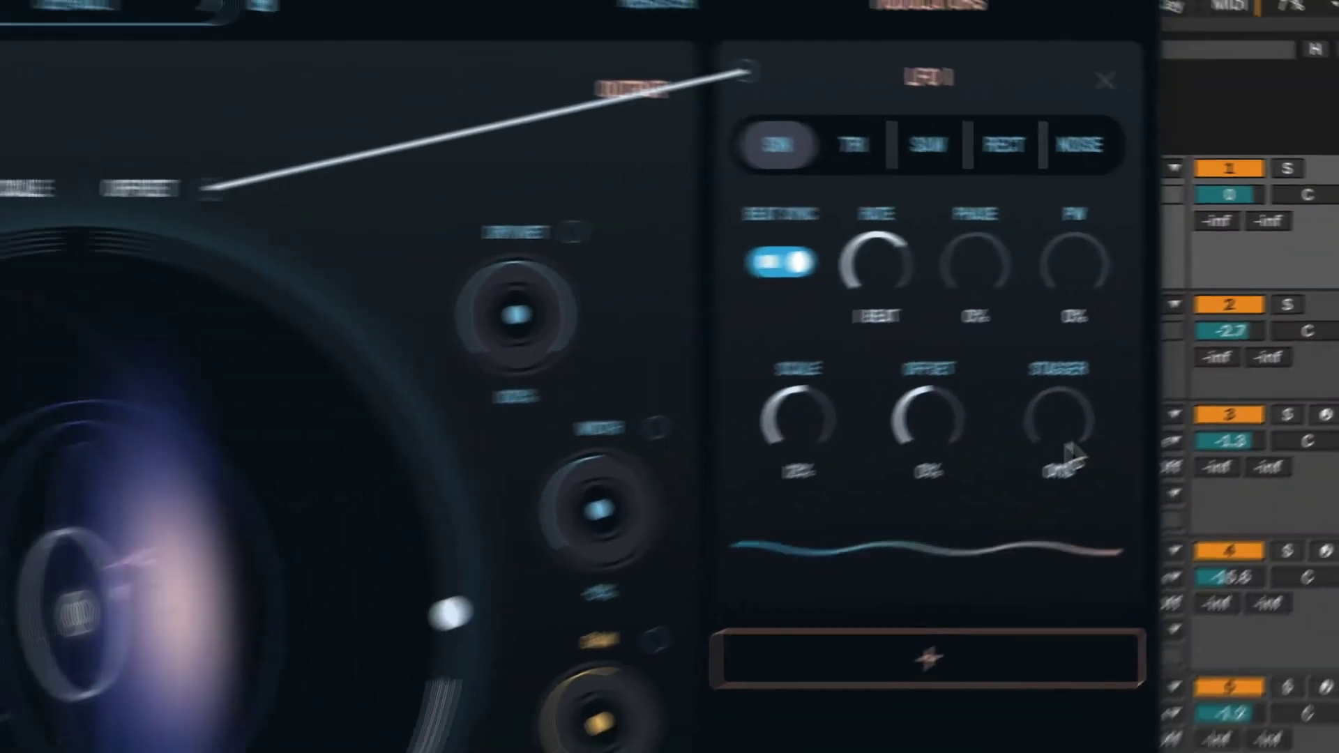
drag(889, 510, 895, 486)
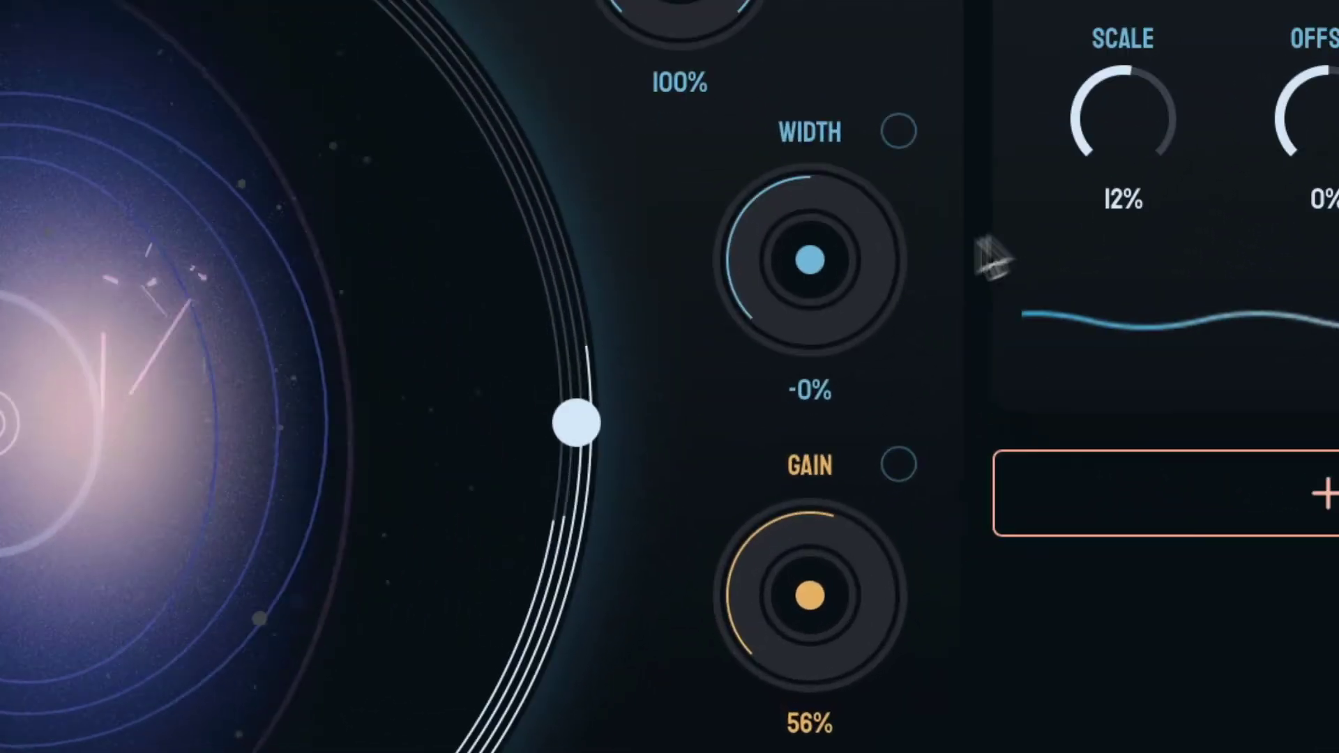
drag(1131, 140, 1131, 97)
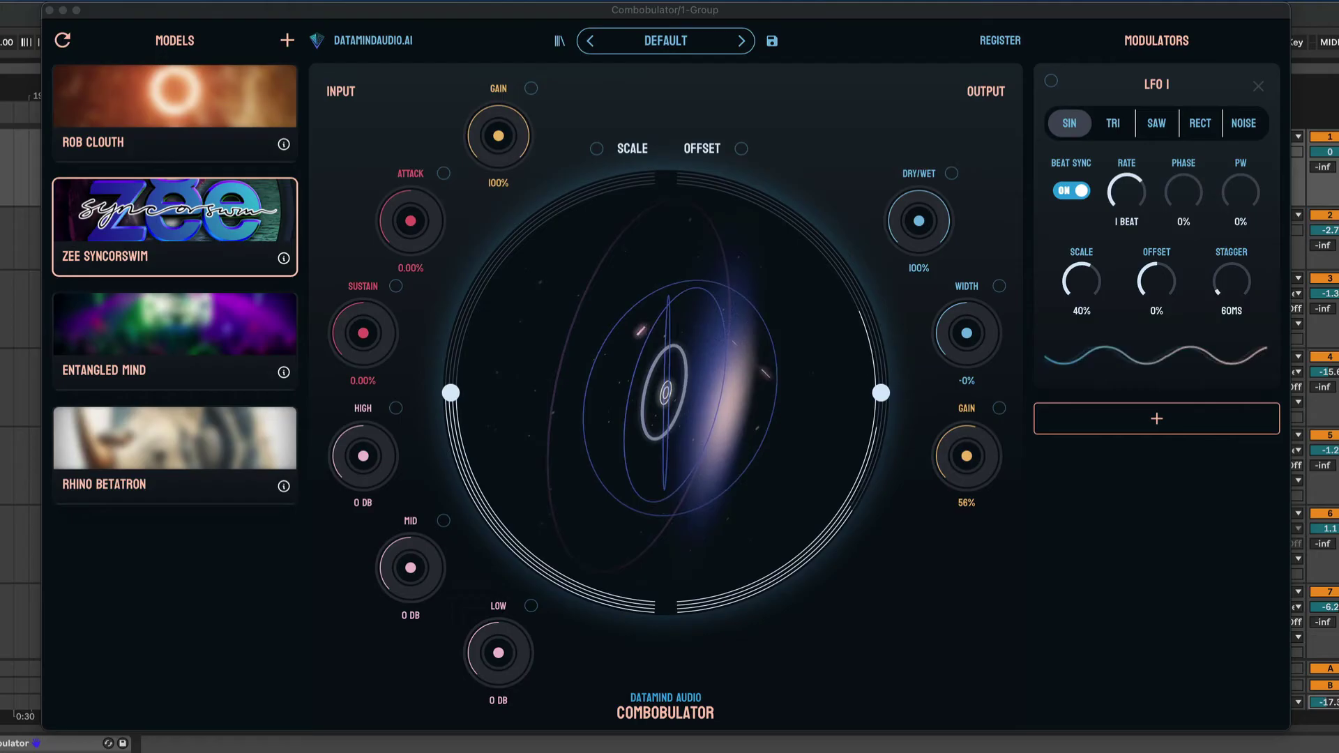
Step: Try LFO 1 on the Offset control with 370 ms of stagger and a 60% scale
drag(1051, 81, 741, 148)
drag(1232, 281, 1231, 258)
mouse_move(1081, 293)
mouse_down()
mouse_move(1079, 270)
mouse_move(1070, 287)
mouse_up()
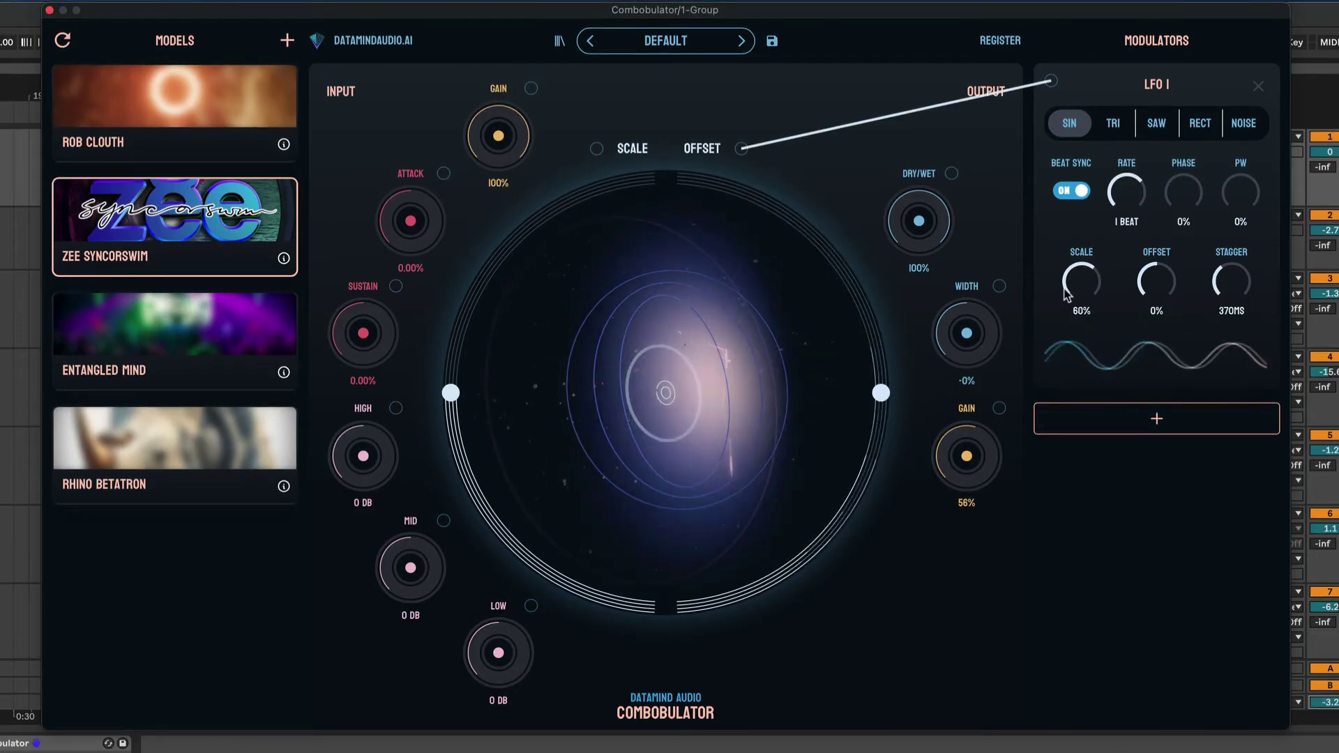
Step: Reduce LFO 1's stagger to 20 ms and set its scale to -24%
drag(1226, 289, 1178, 478)
drag(1188, 403, 1222, 295)
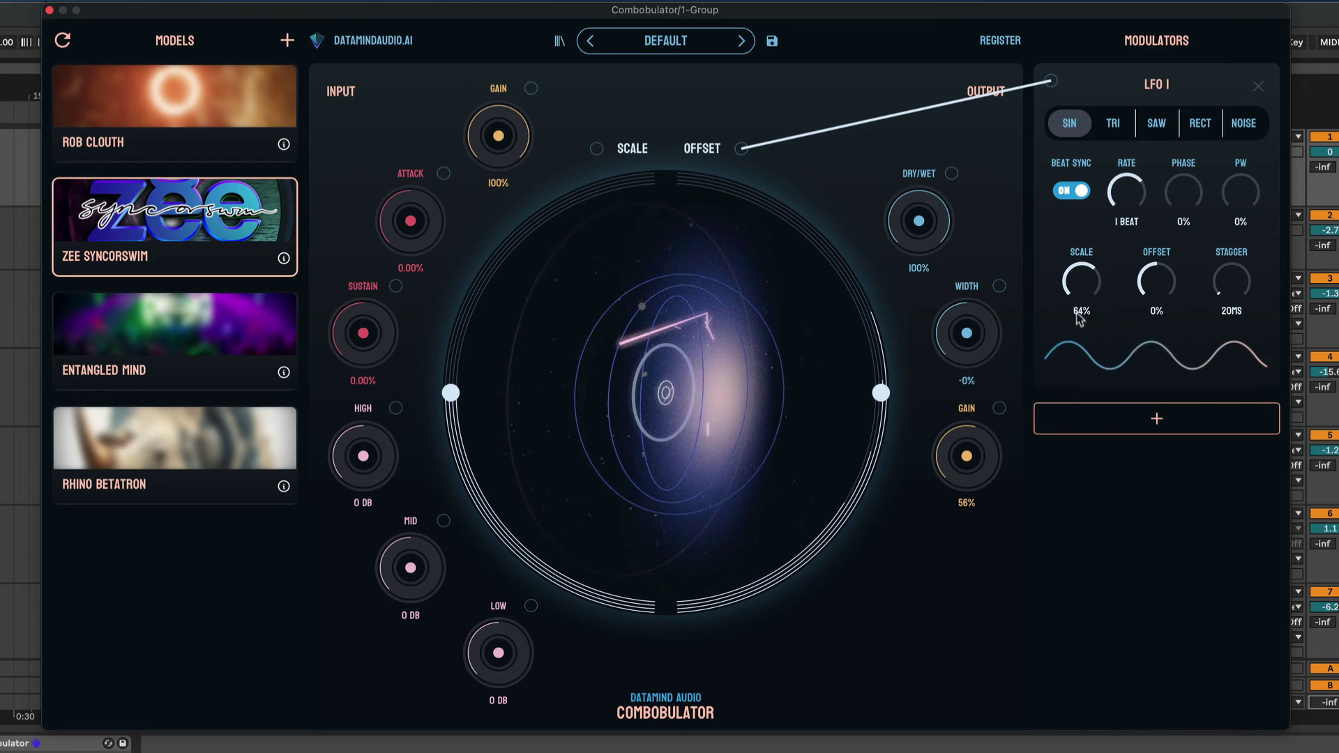
drag(1072, 343, 1048, 403)
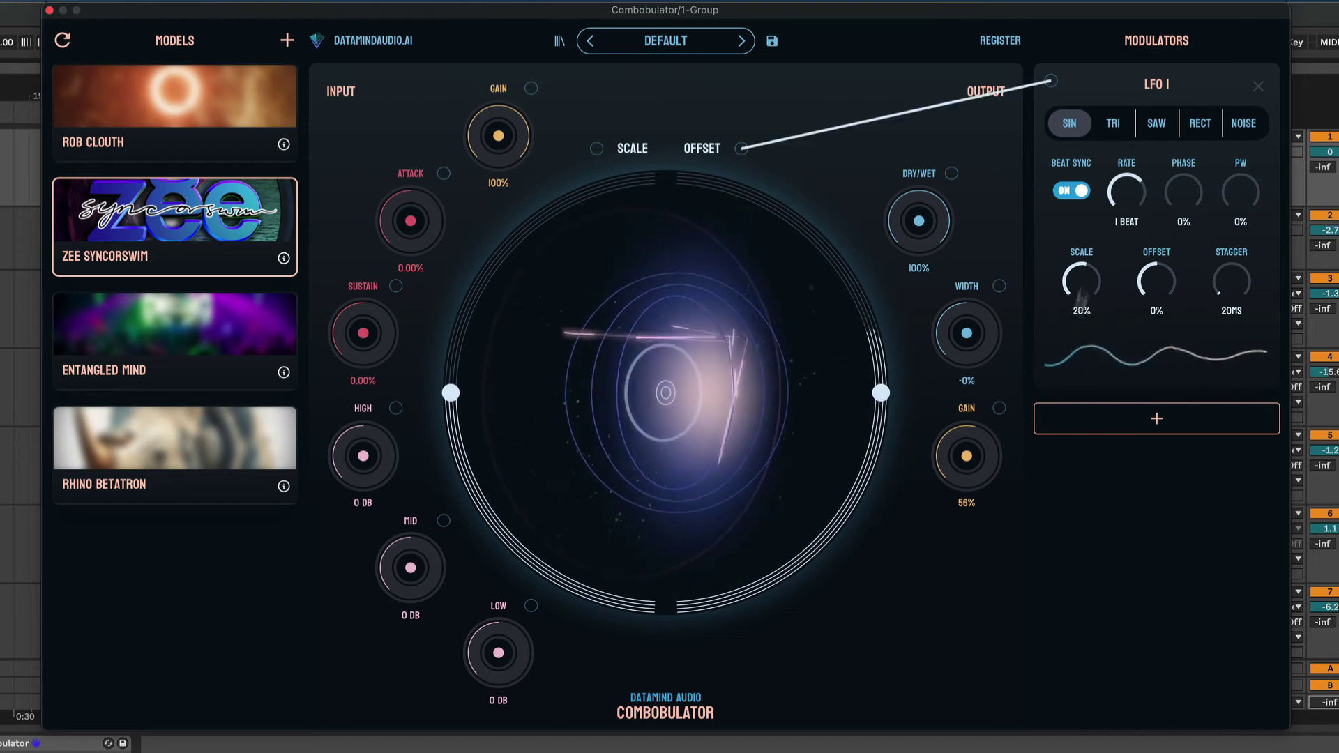
mouse_move(1080, 307)
mouse_down()
mouse_move(1065, 352)
mouse_move(1065, 321)
mouse_move(1089, 296)
mouse_up()
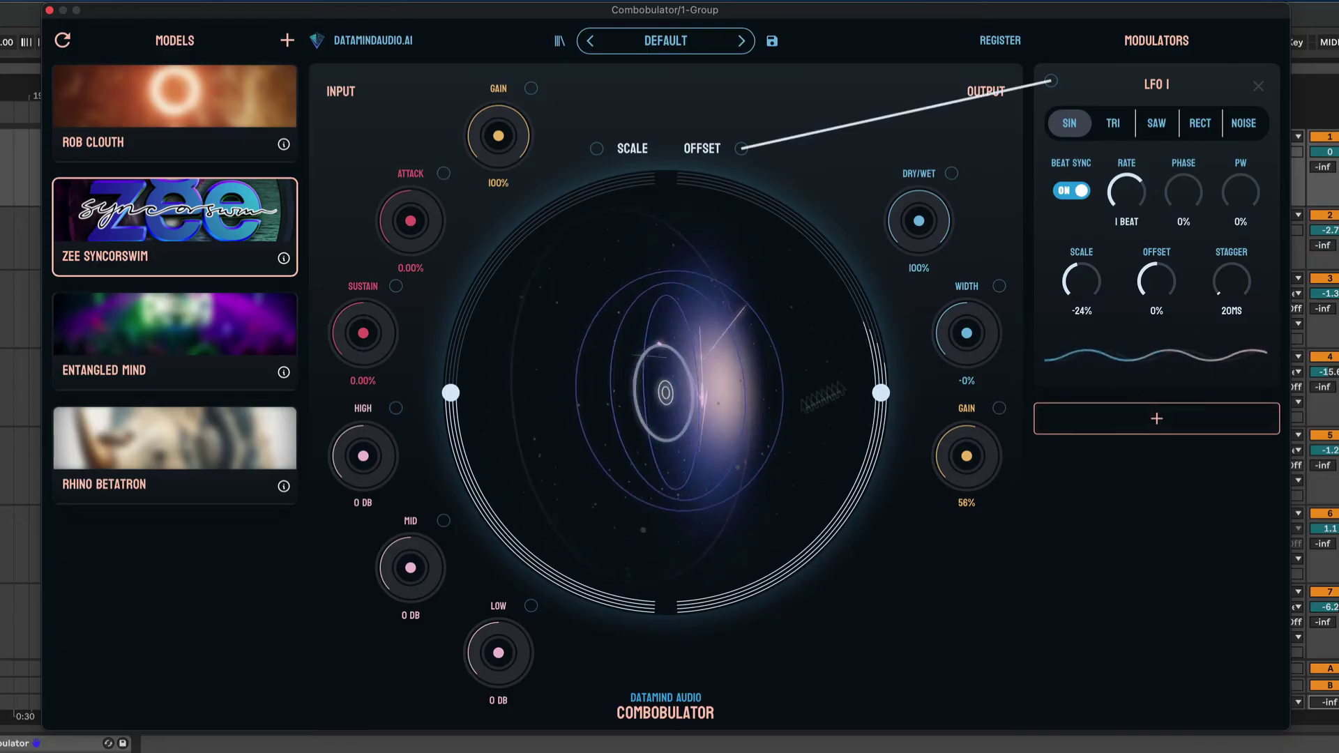
Step: Add the Env Follow 1 modulator routed to the ring's Scale control, with its scale at -36% and stagger at 380 ms
click(1157, 419)
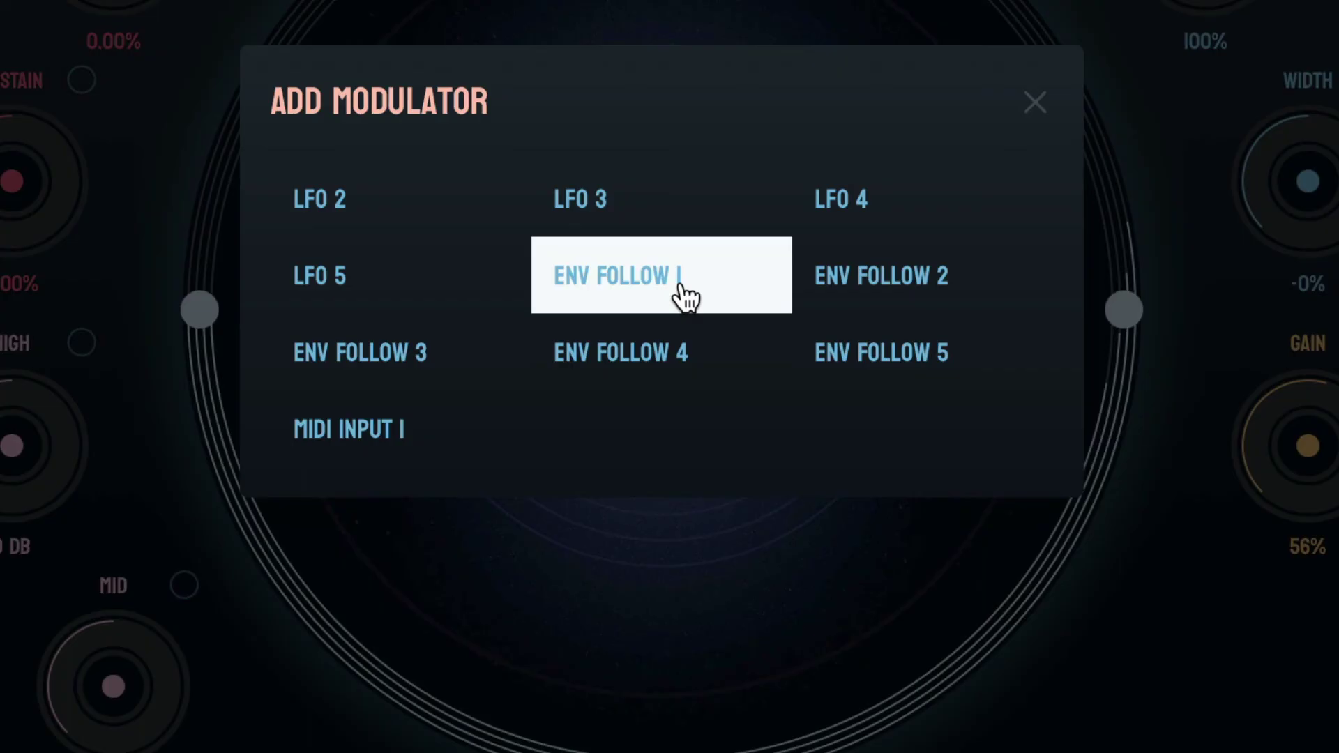
click(686, 298)
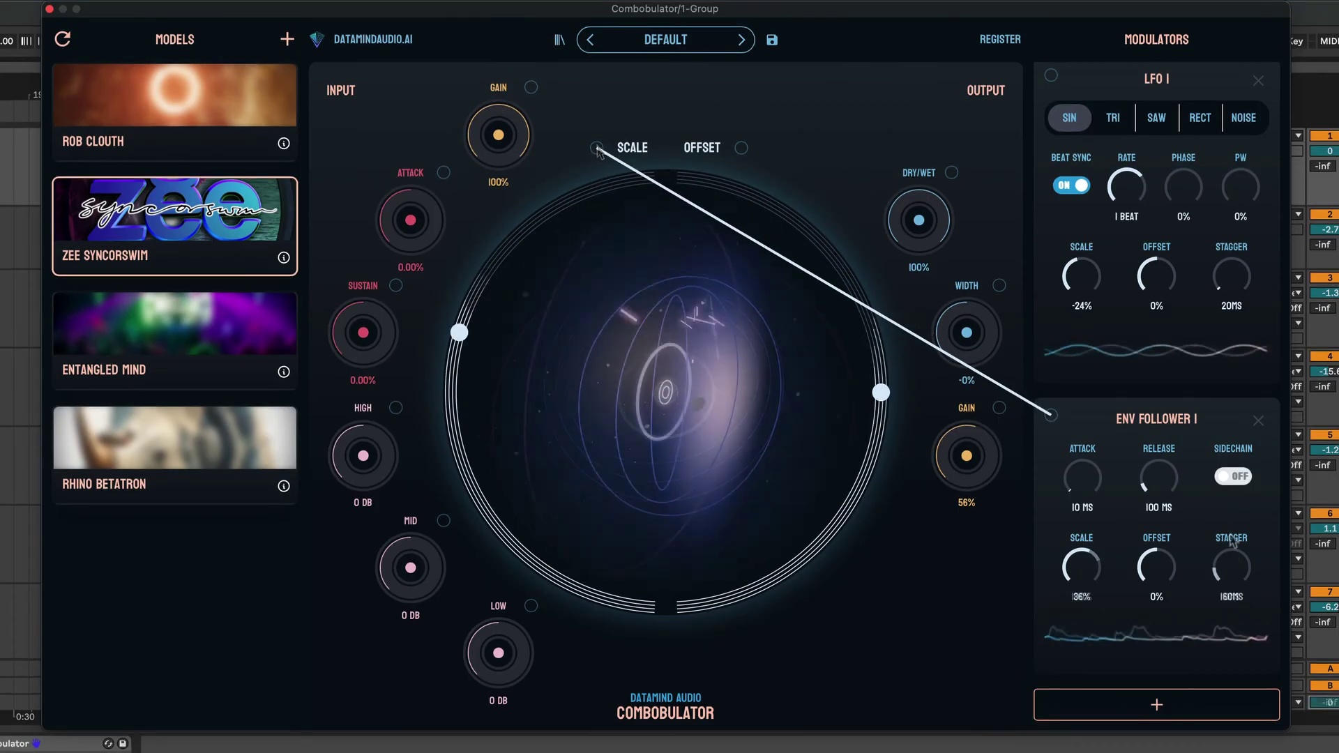
drag(1082, 567, 1082, 593)
drag(1232, 567, 1229, 500)
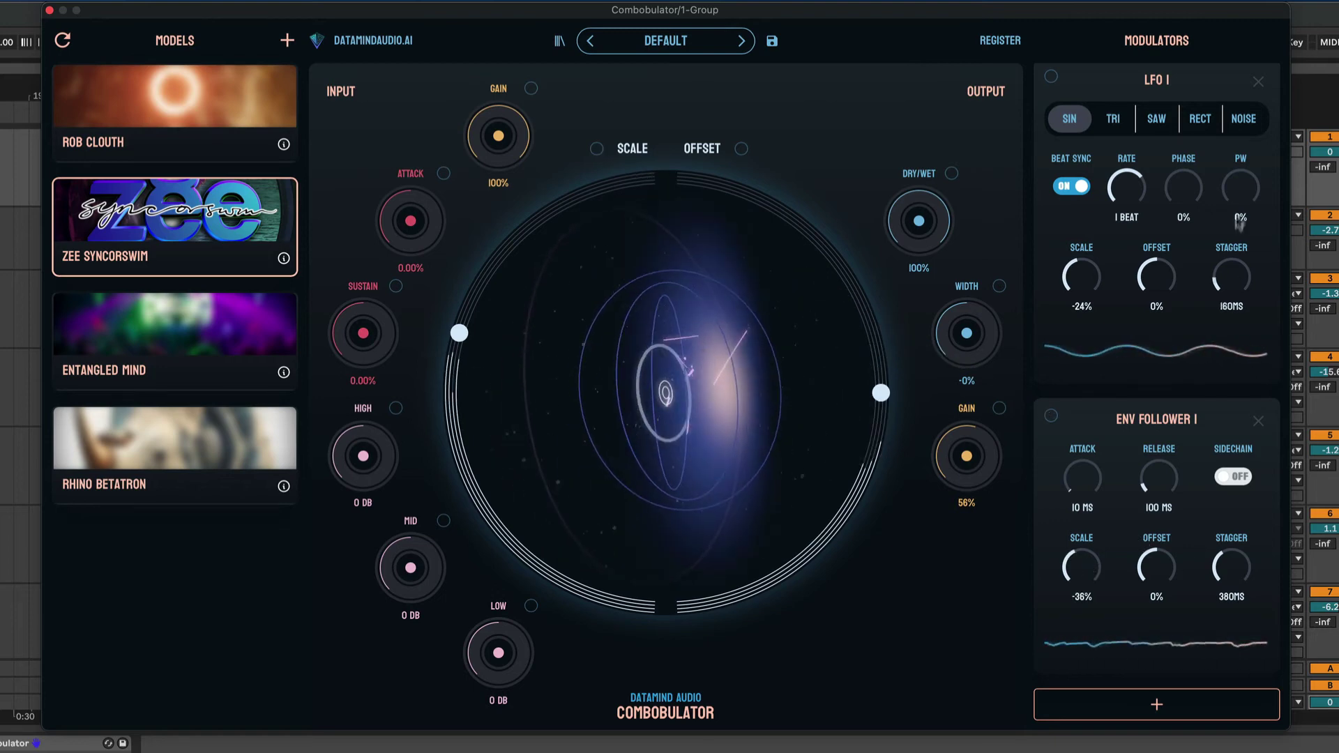
Step: Try LFO 1 with 600 ms stagger and -8% scale, and Env Follower 1 with a 28% scale
mouse_move(1091, 272)
mouse_down()
mouse_move(1091, 218)
mouse_move(1080, 274)
mouse_up()
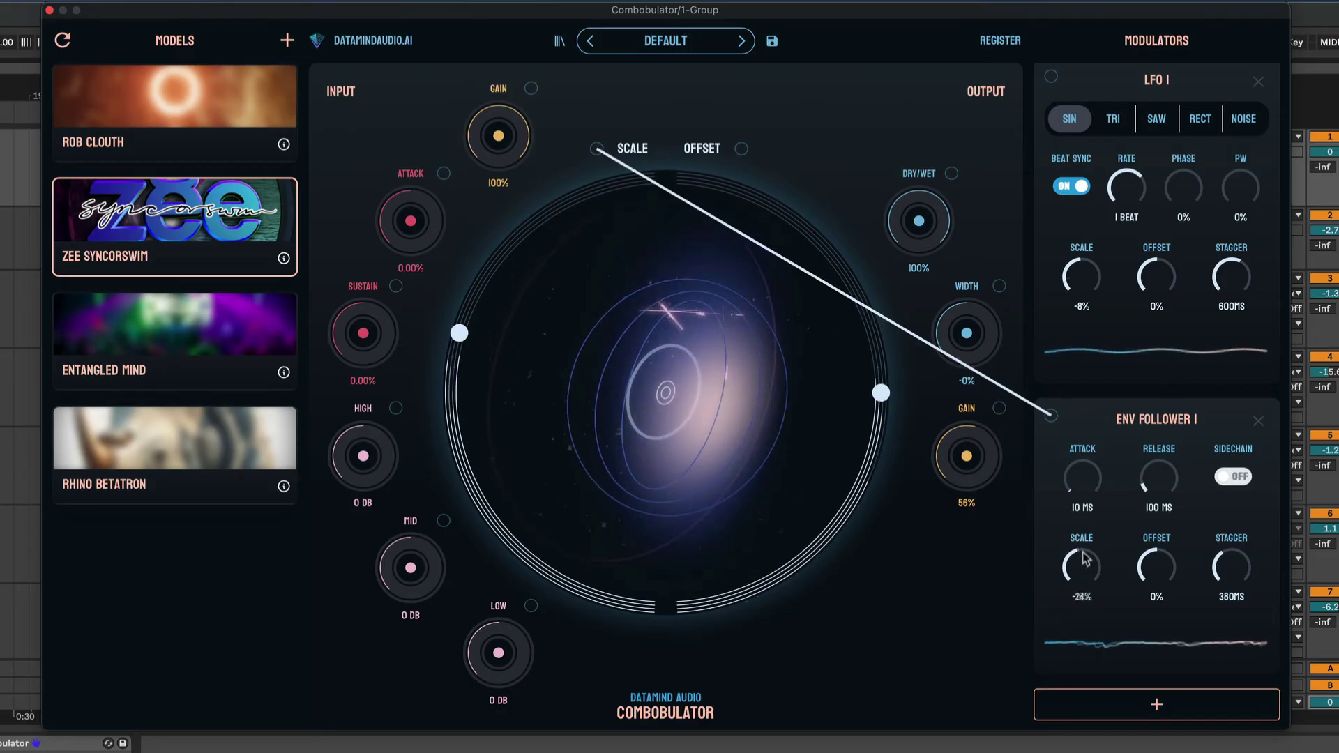
mouse_move(1081, 566)
mouse_down()
mouse_move(1069, 502)
mouse_move(1086, 488)
mouse_move(1044, 630)
mouse_up()
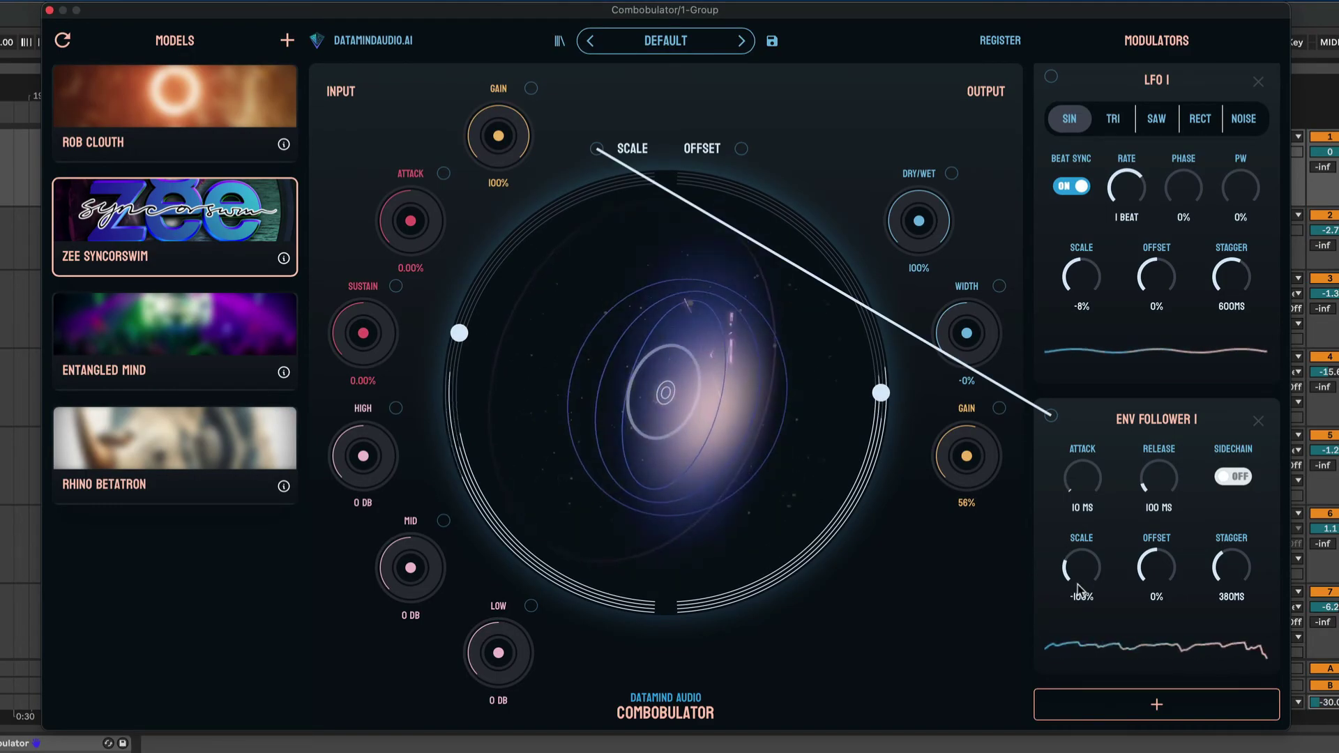
drag(1077, 585, 1087, 491)
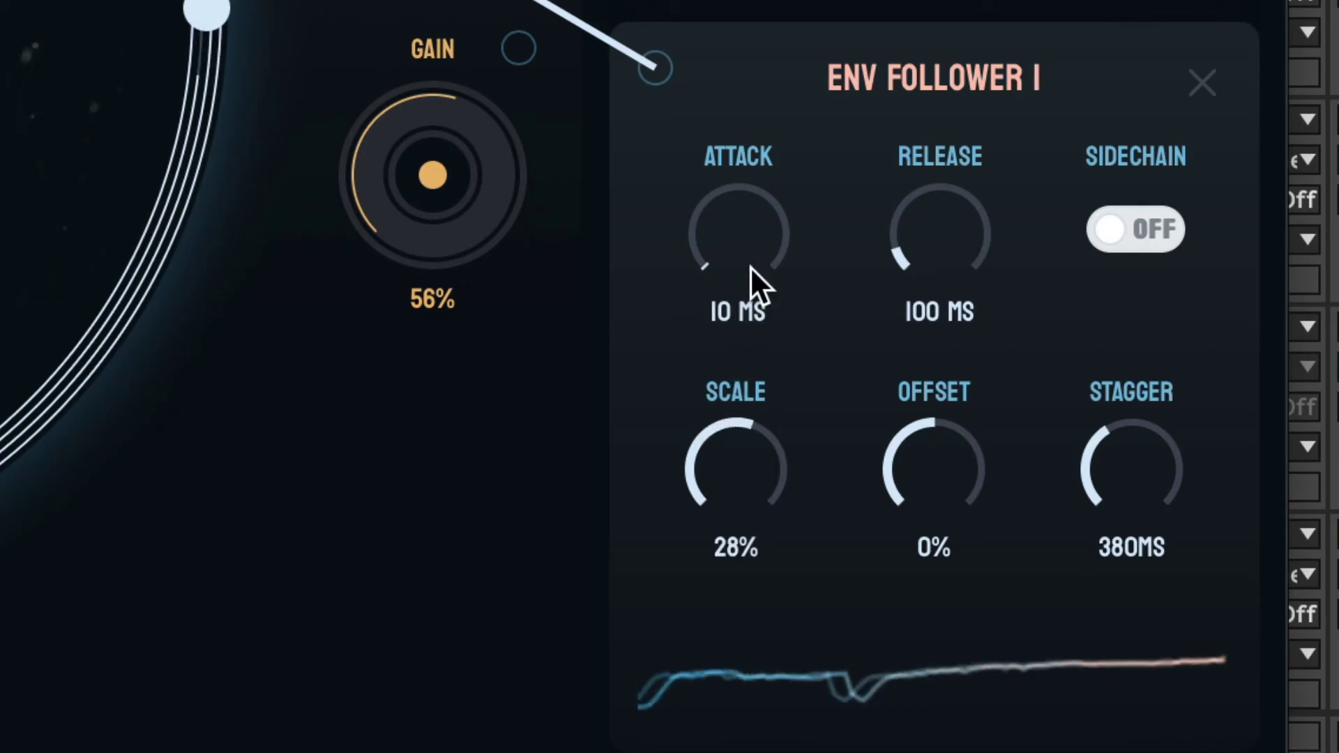
Step: Set Env Follower 1's scale to -60% and route it to the ring's Scale control
drag(750, 267, 722, 439)
mouse_move(959, 433)
mouse_down()
mouse_move(943, 438)
mouse_move(944, 408)
mouse_move(892, 513)
mouse_move(934, 484)
mouse_move(950, 442)
mouse_up()
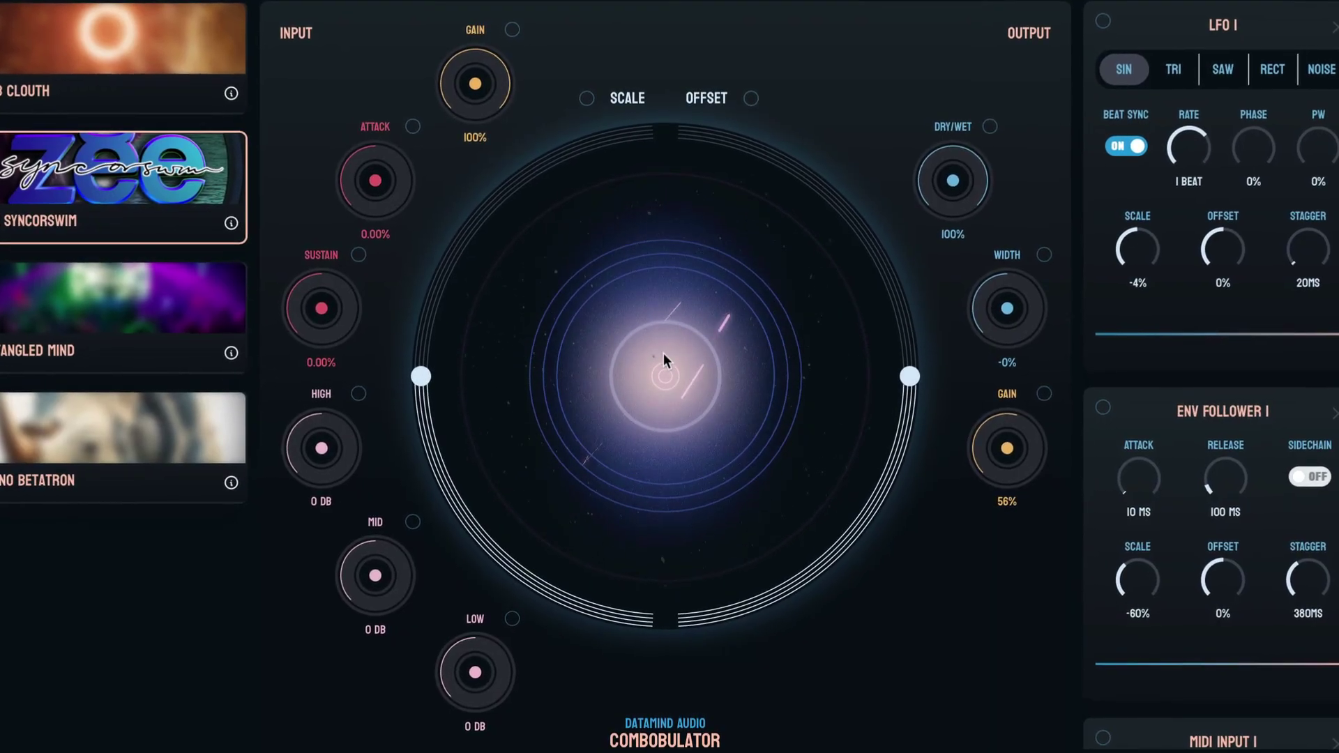
drag(1099, 408, 586, 95)
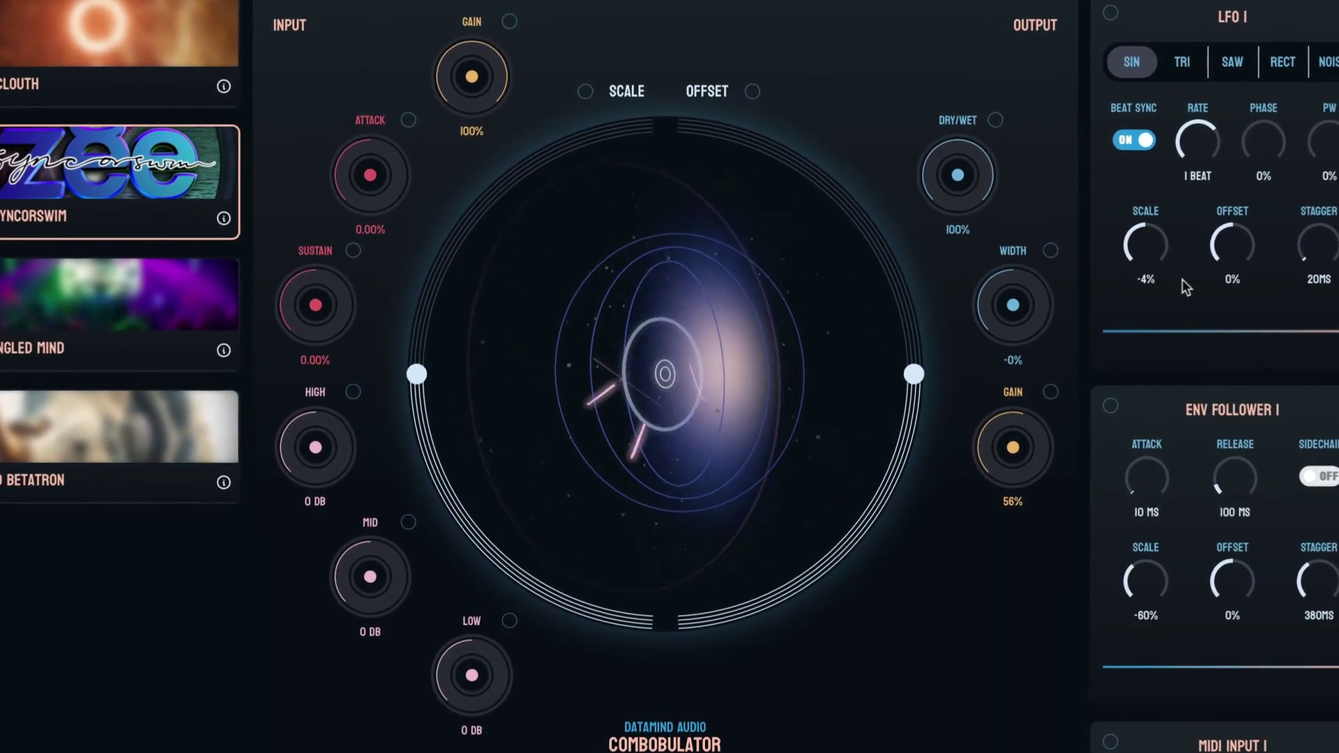